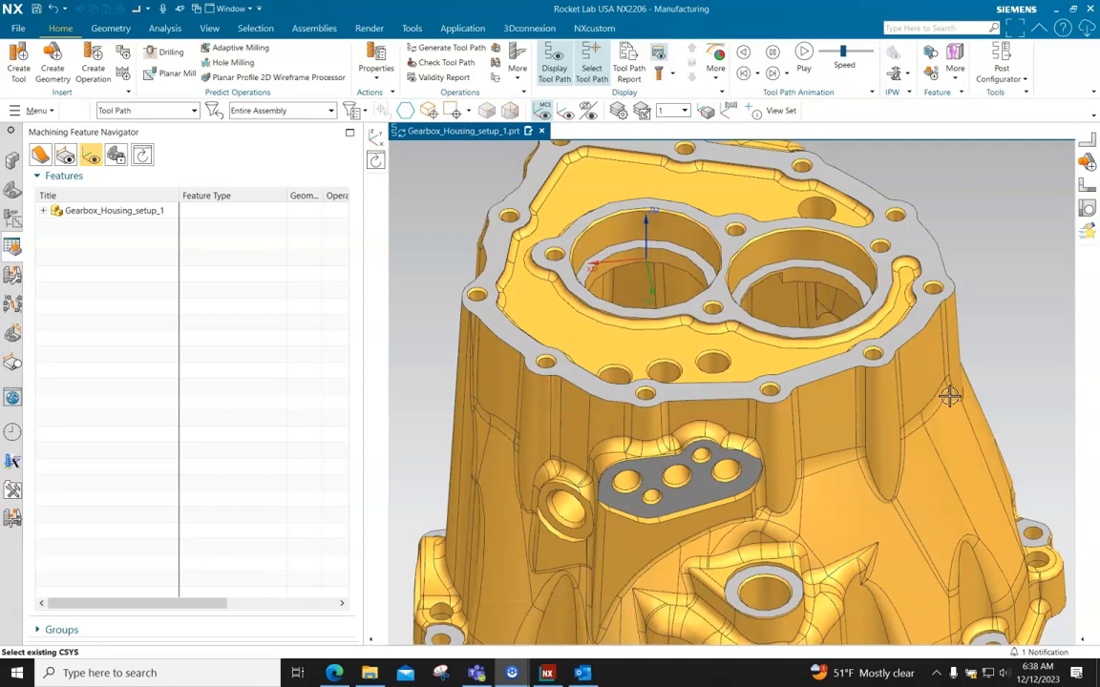
Create a hole_making Spot Drilling operation with the CENTERDRILL tool, HOLE_BOSS_GEOM_TOP geometry and the default name SPOT_DRILLING
click(96, 74)
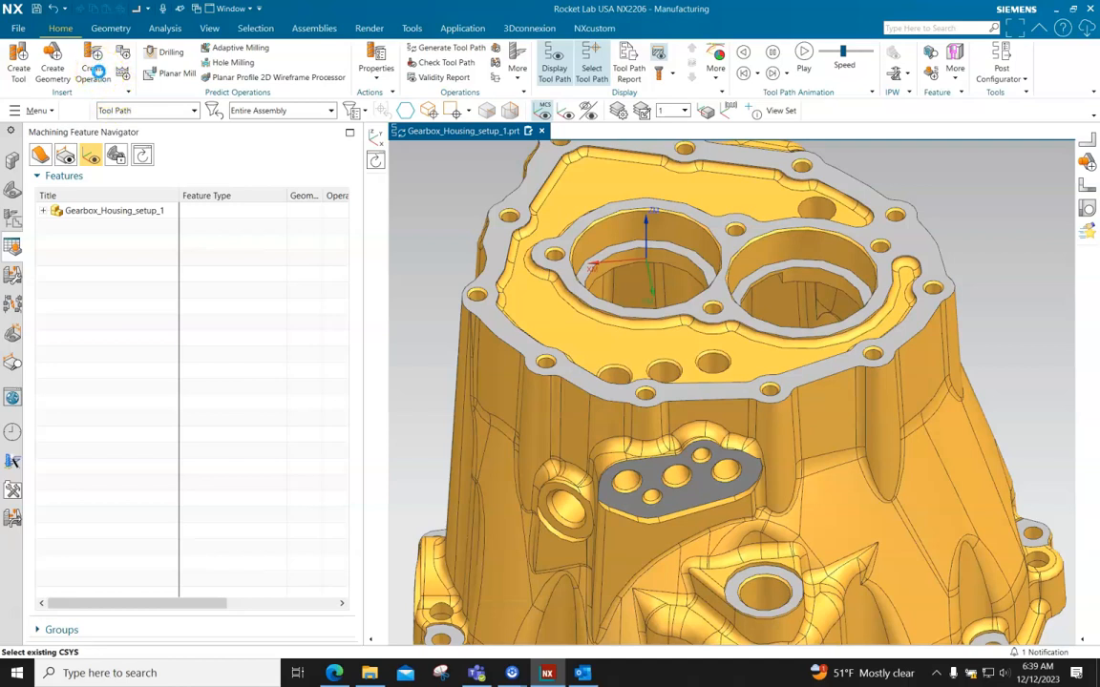
click(95, 70)
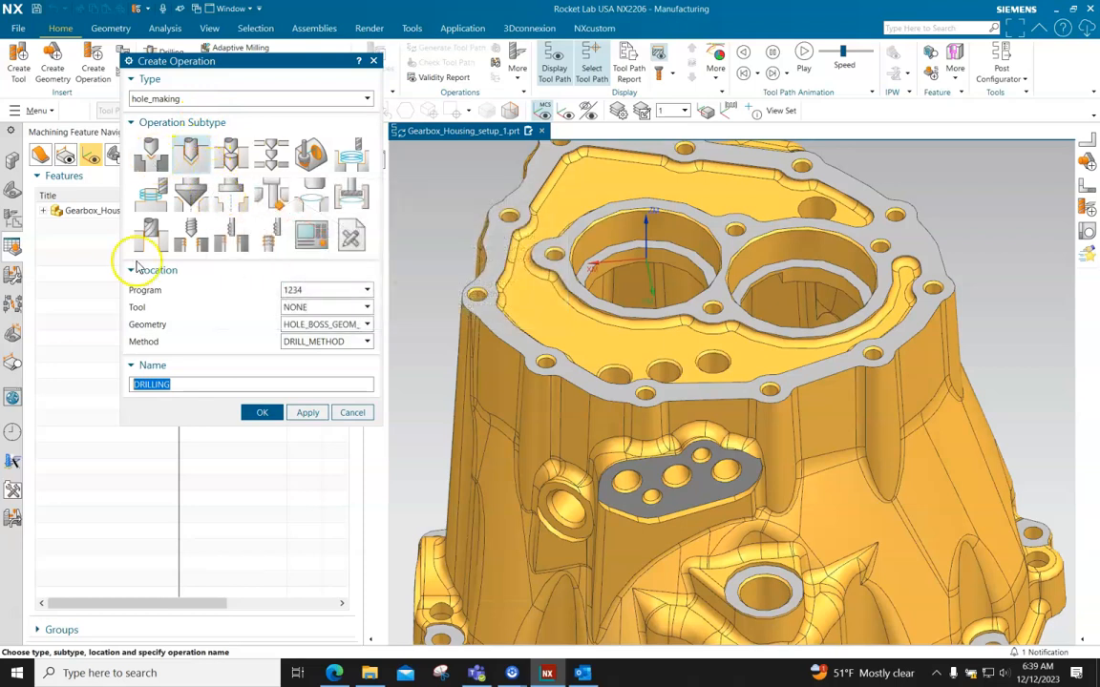
click(151, 162)
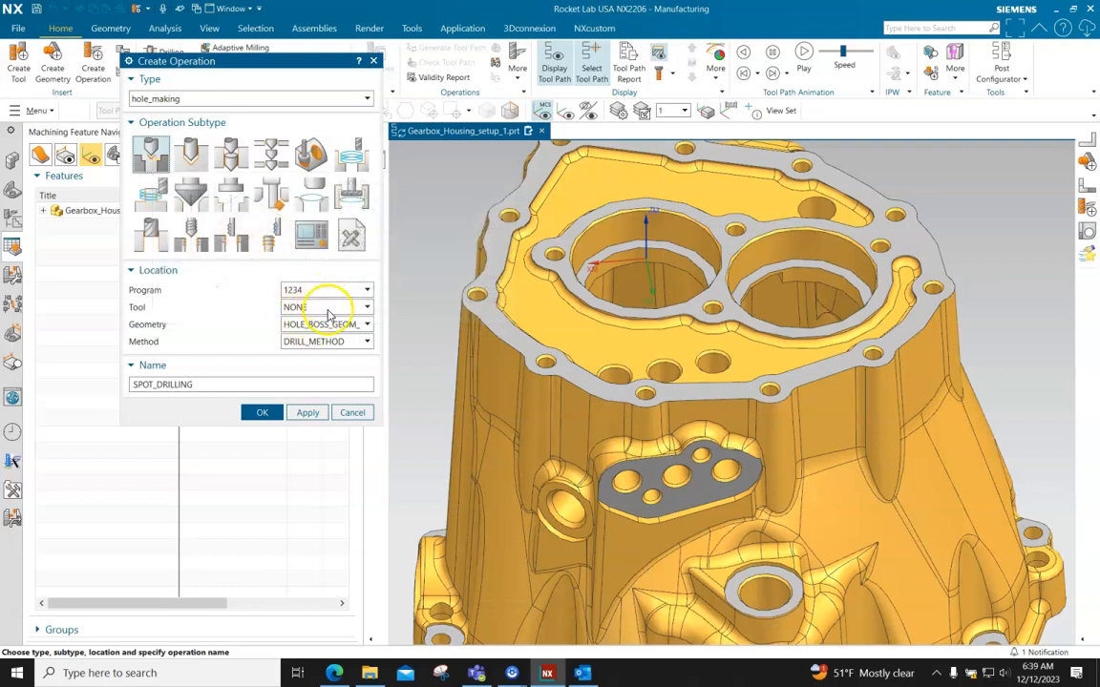
click(330, 307)
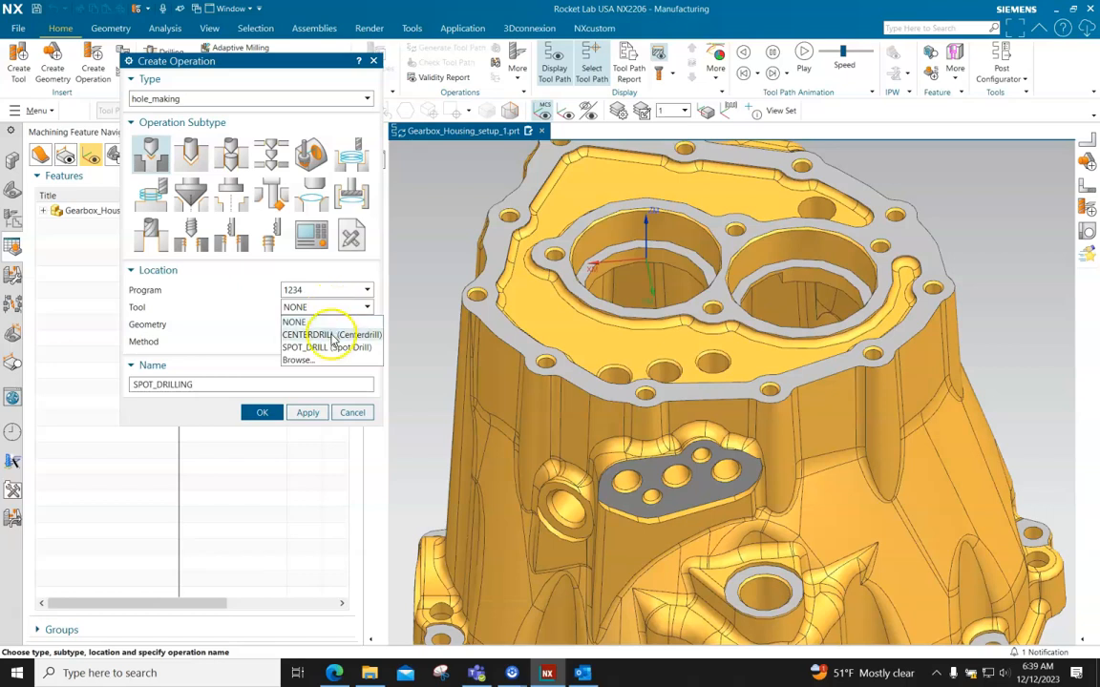
click(330, 336)
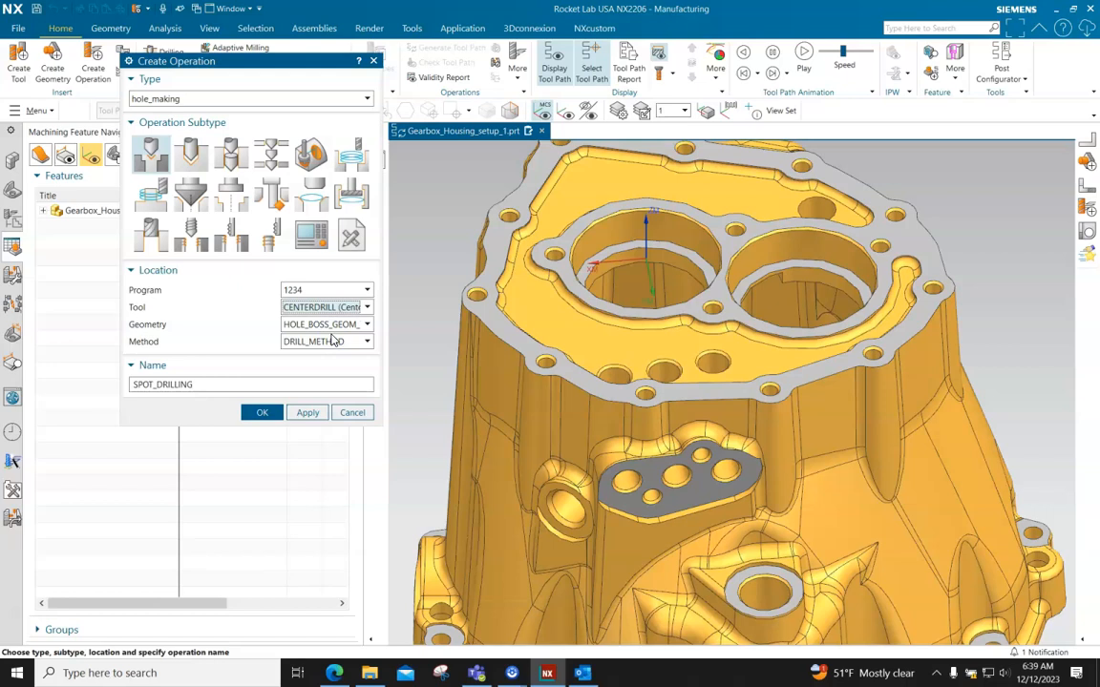
click(332, 325)
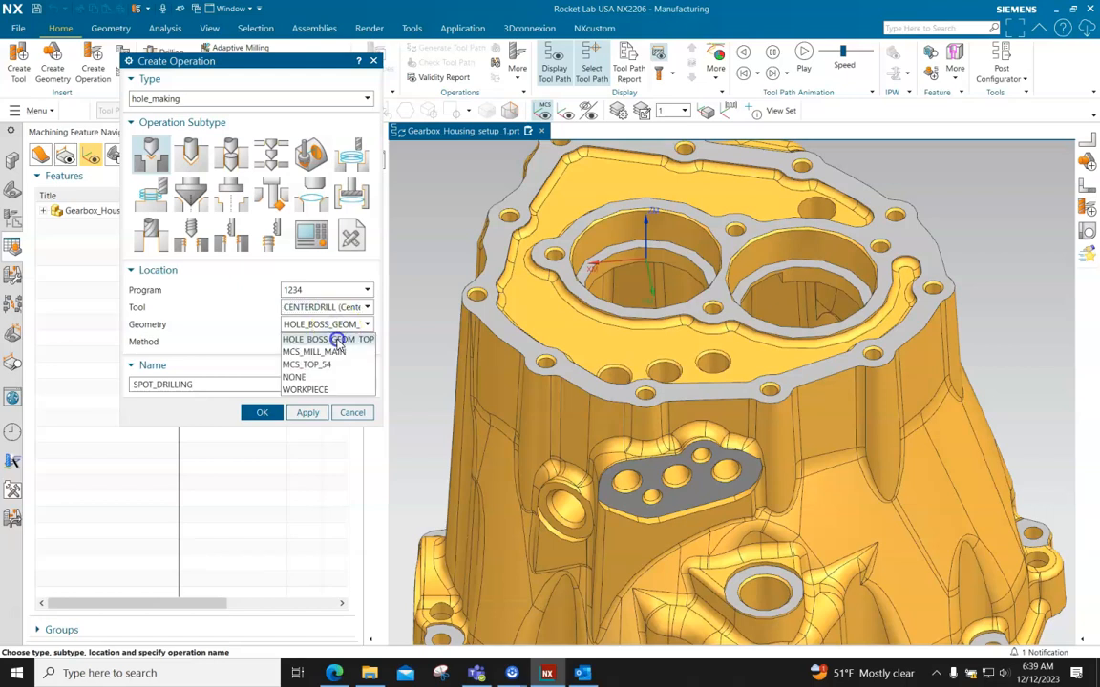
click(337, 339)
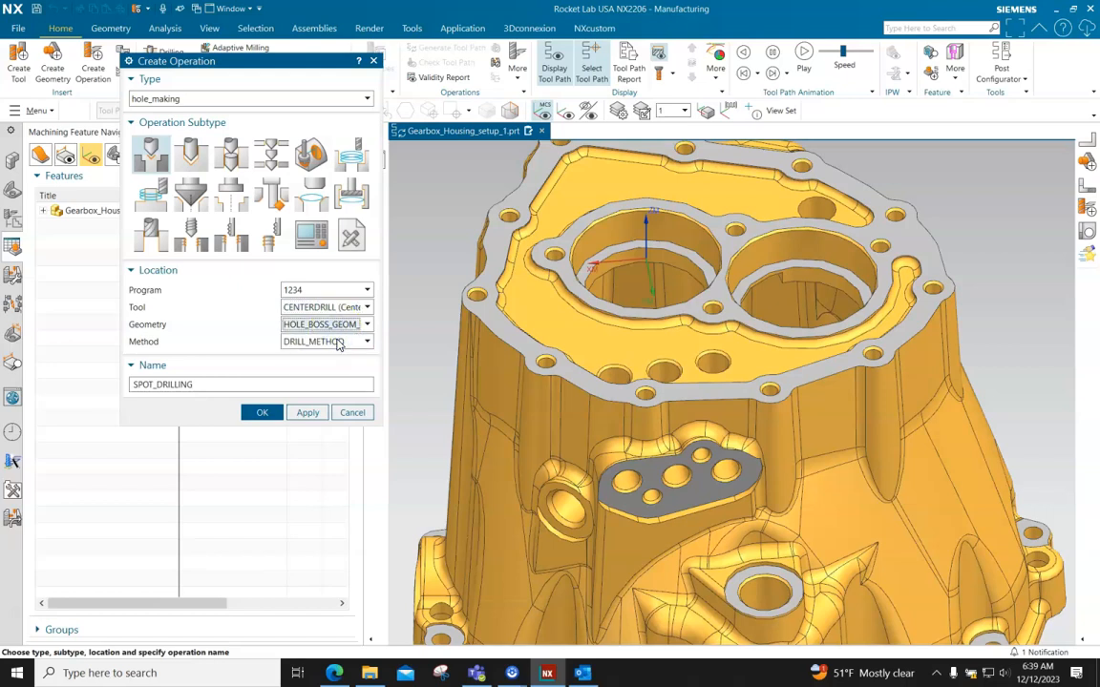
click(276, 380)
click(262, 412)
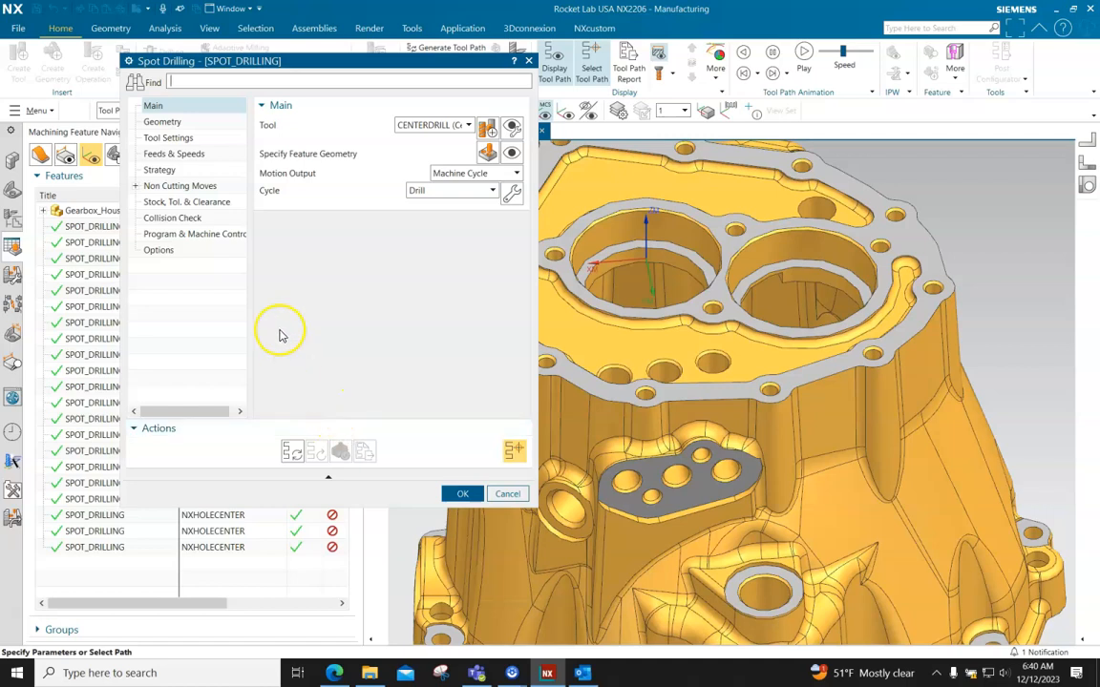
Generate the spot drilling tool path and inspect its moves between the holes on the housing's top face
click(293, 455)
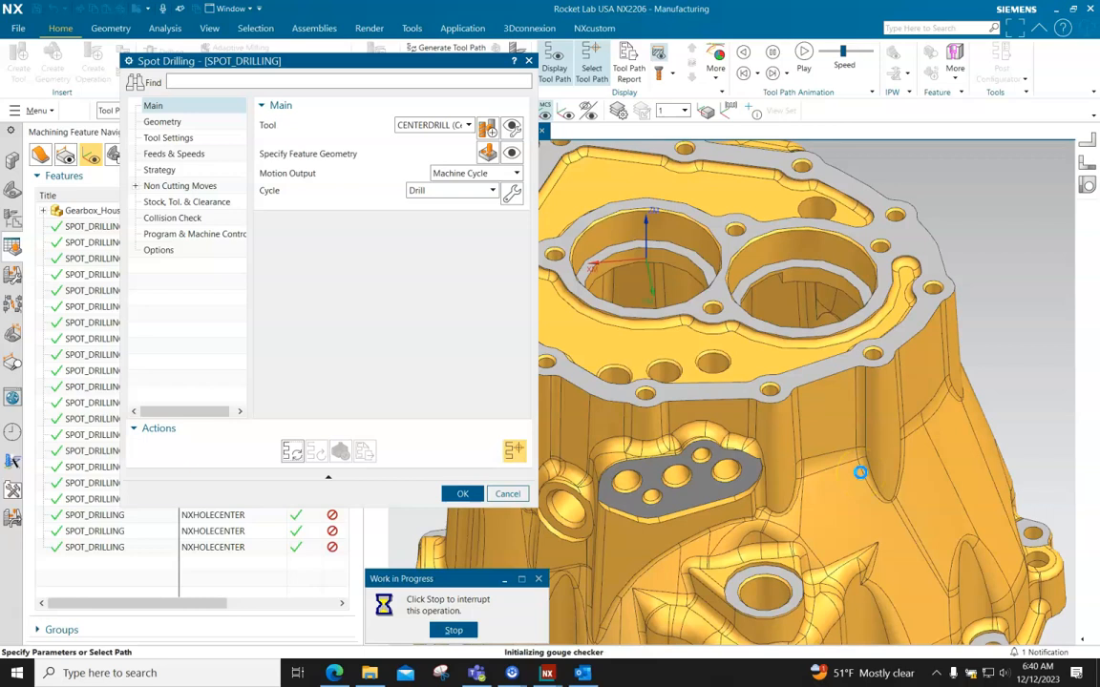
scroll(890, 466, down, 1)
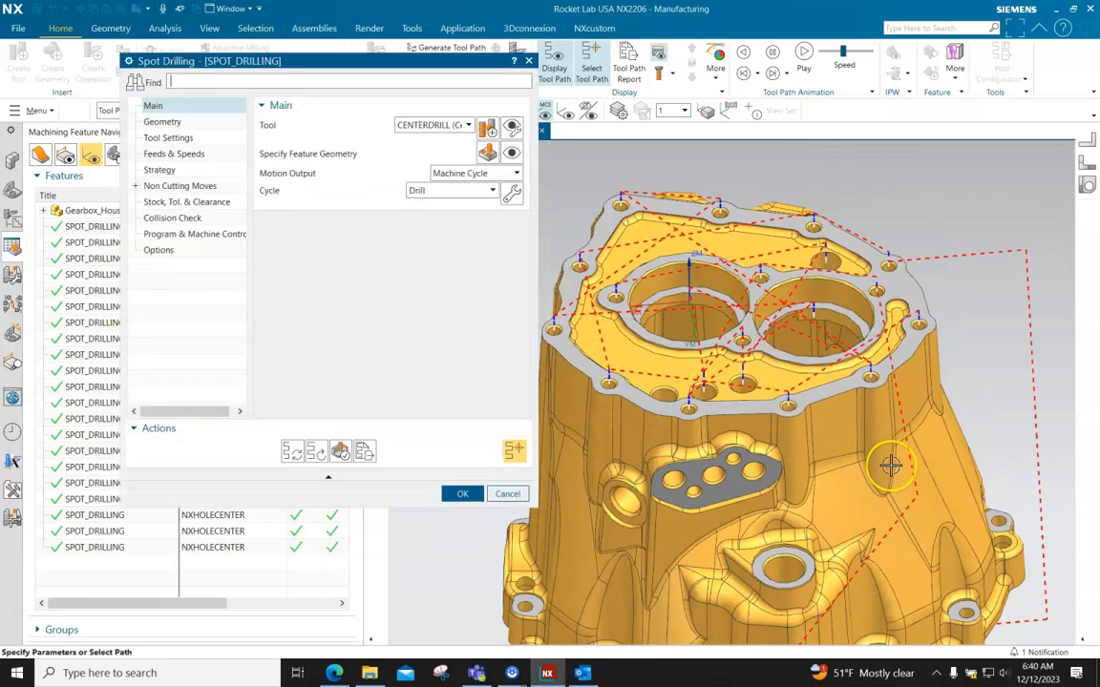
scroll(680, 367, down, 1)
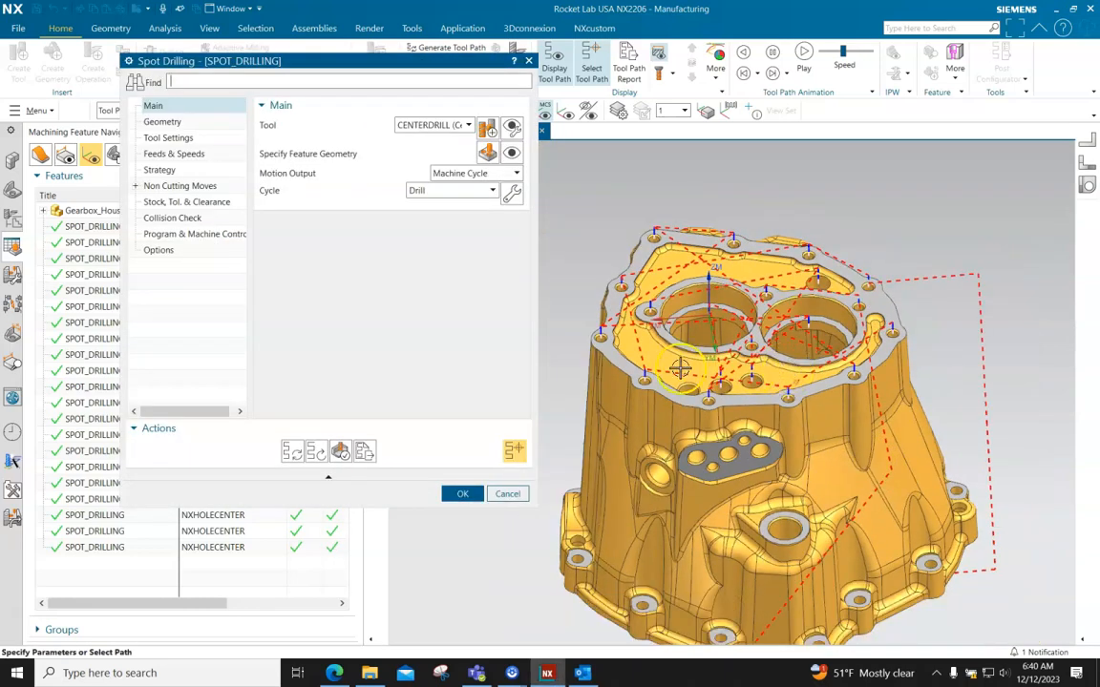
scroll(679, 367, up, 1)
scroll(677, 368, down, 2)
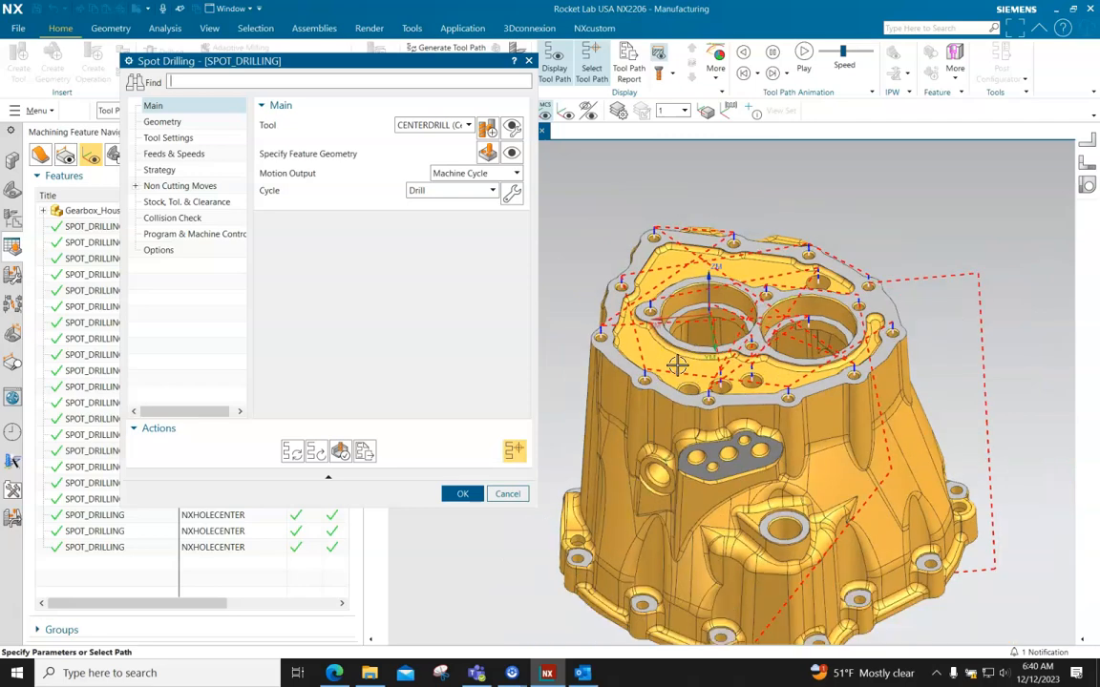
mouse_move(847, 559)
middle_down()
mouse_move(855, 444)
mouse_move(866, 556)
middle_up()
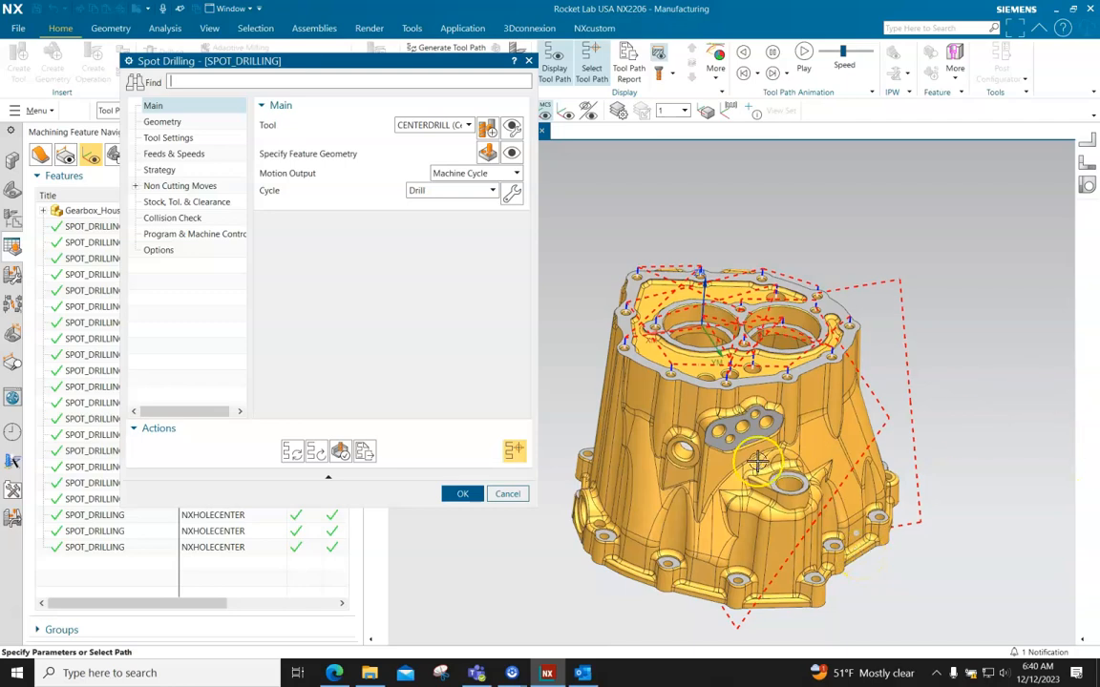
middle_drag(706, 458, 780, 512)
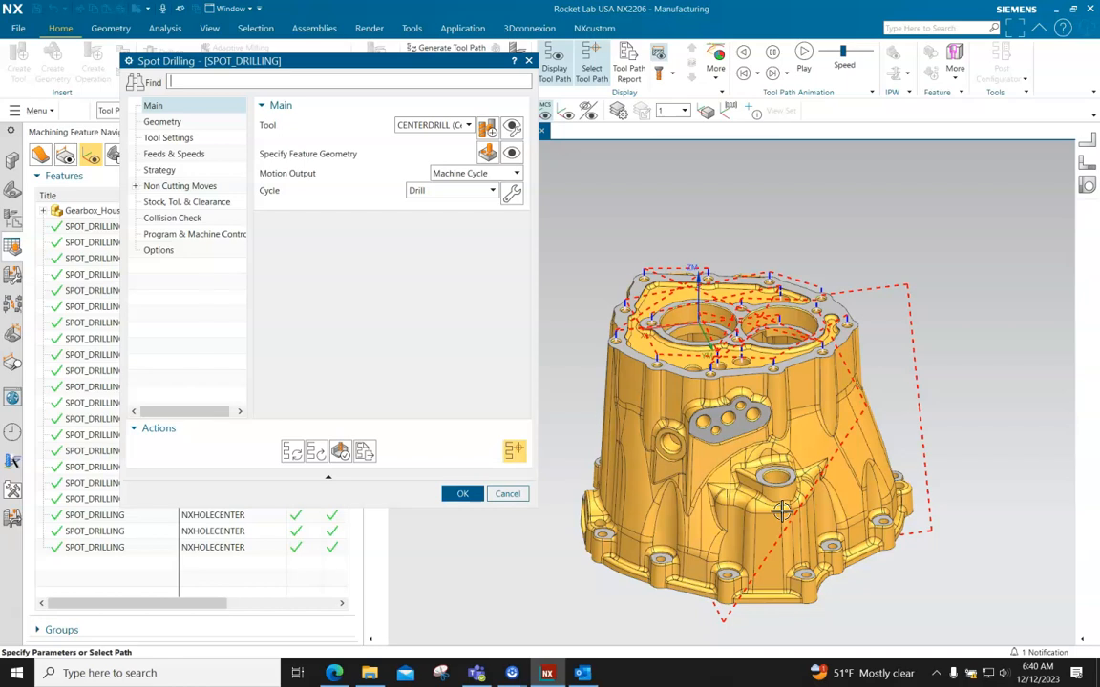
Verify the spot drilling tool path by replaying it at animation speed 7 and again at speed 8
click(340, 450)
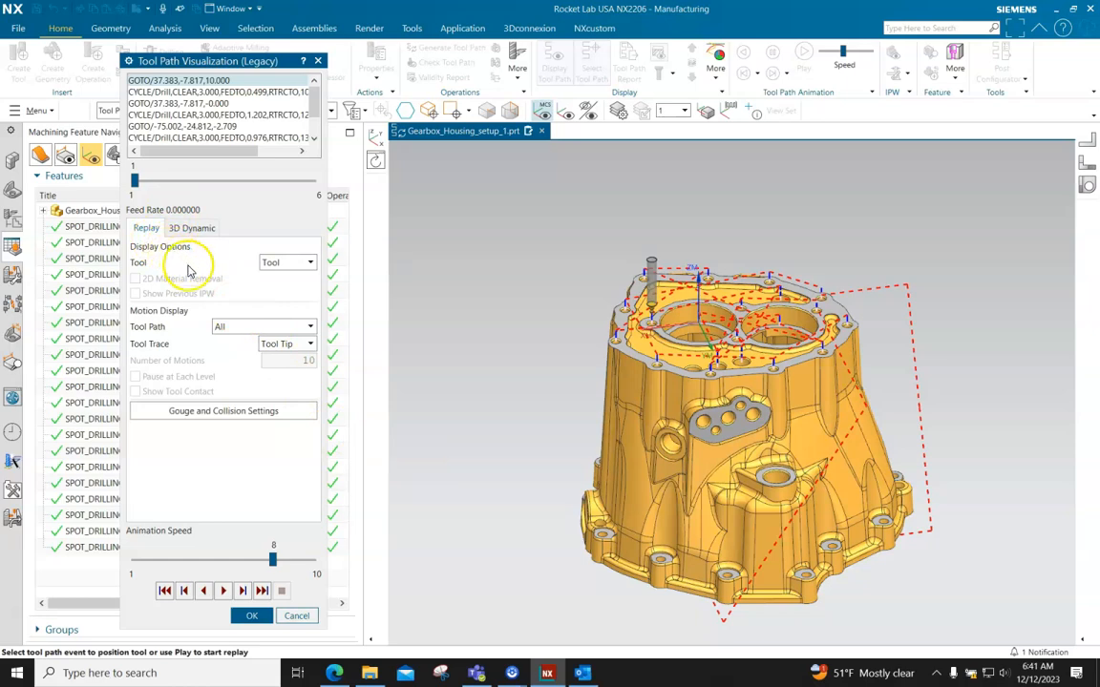
drag(273, 559, 250, 561)
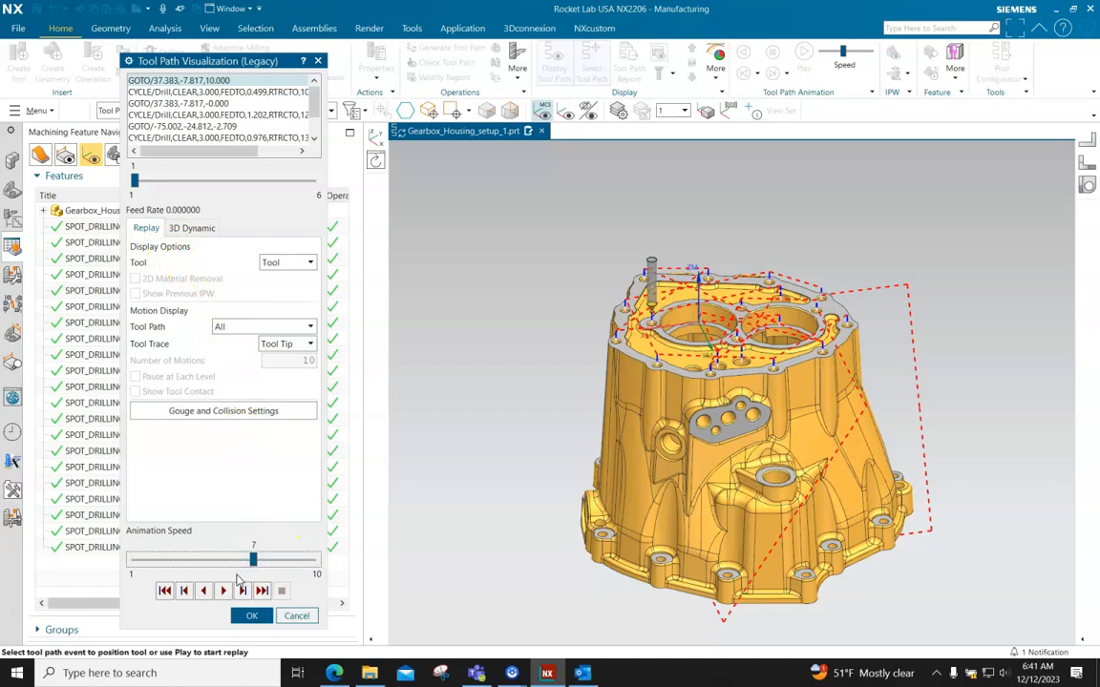
click(223, 591)
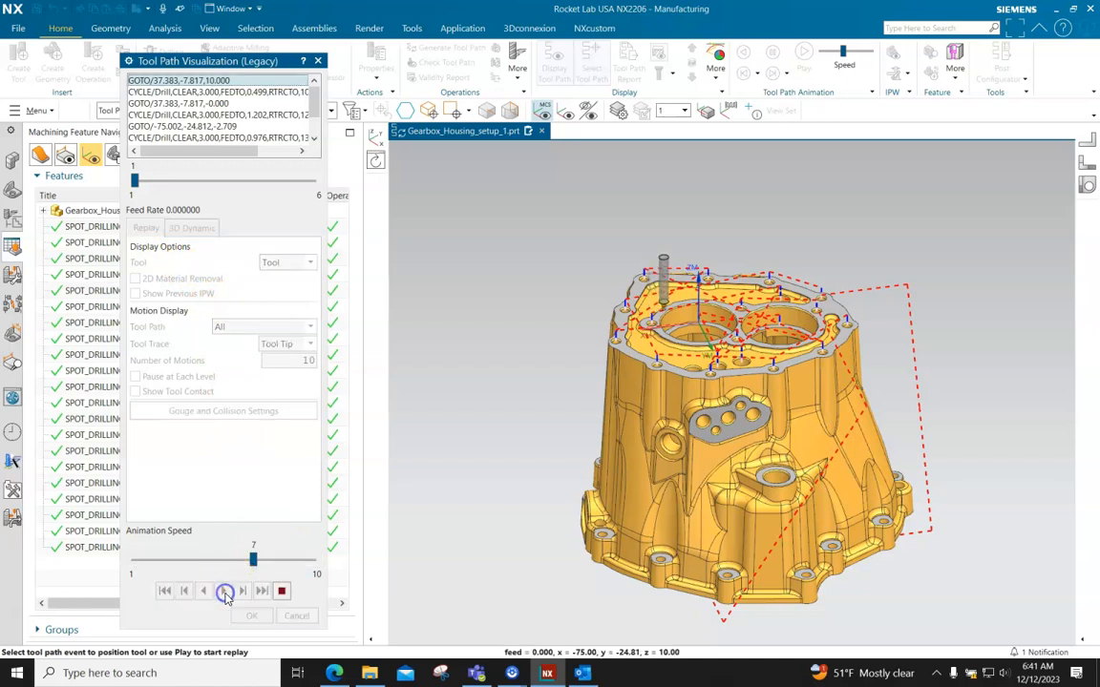
click(271, 562)
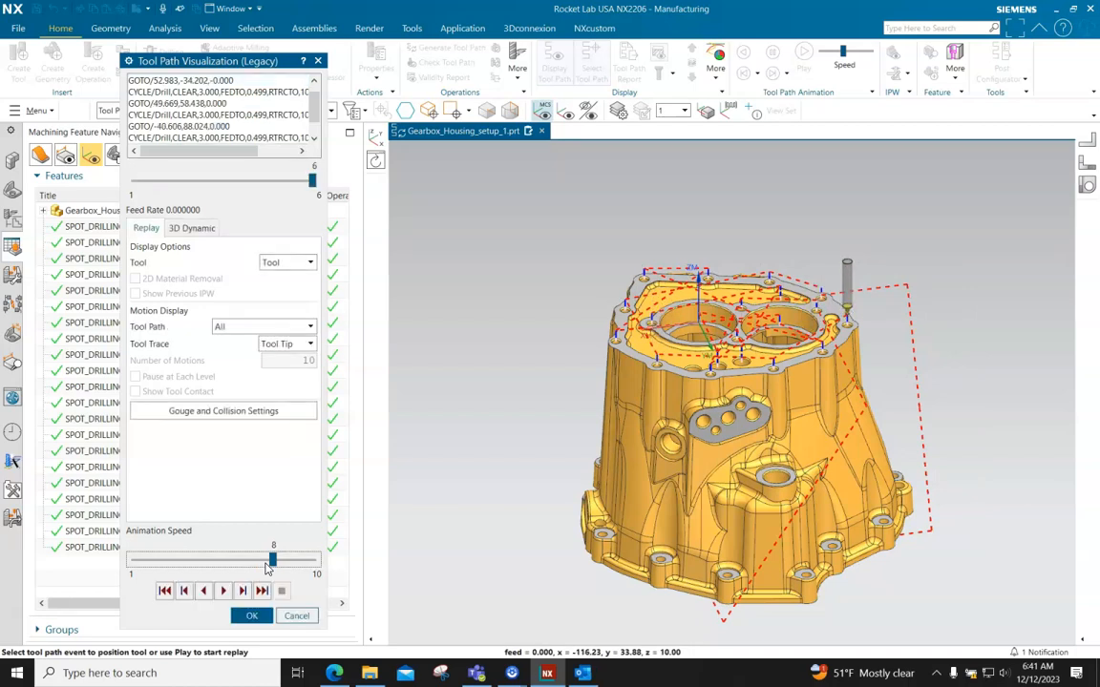
click(224, 590)
click(262, 616)
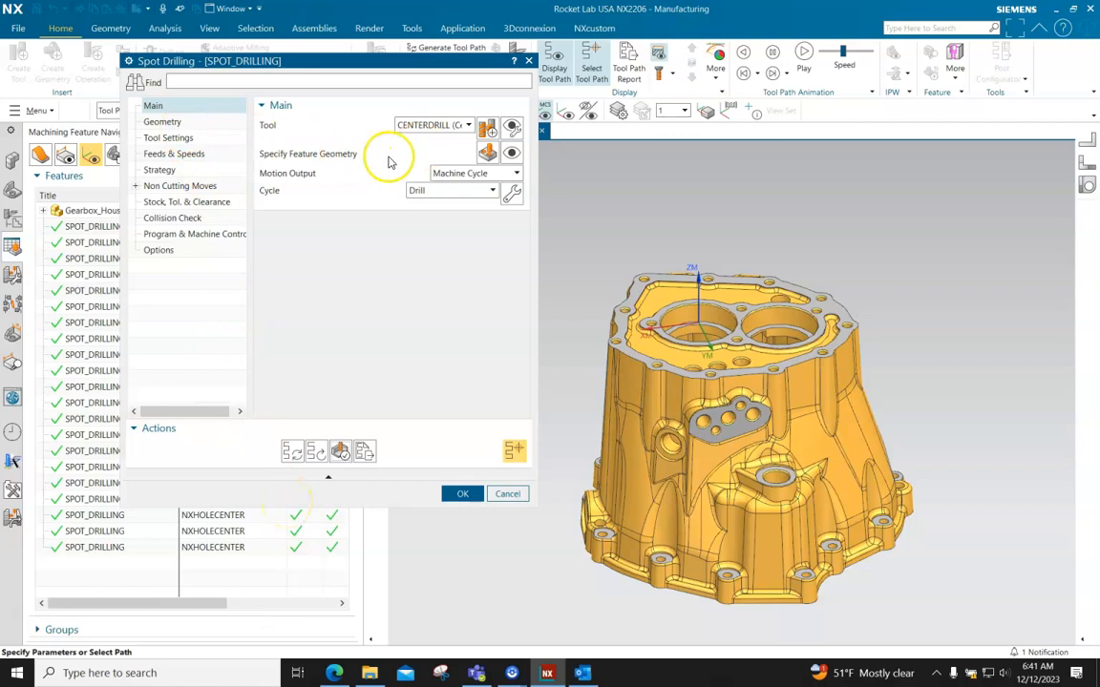
Open the operation's feature geometry and examine the drilling order of hole items 1 to 5 on the housing
click(489, 157)
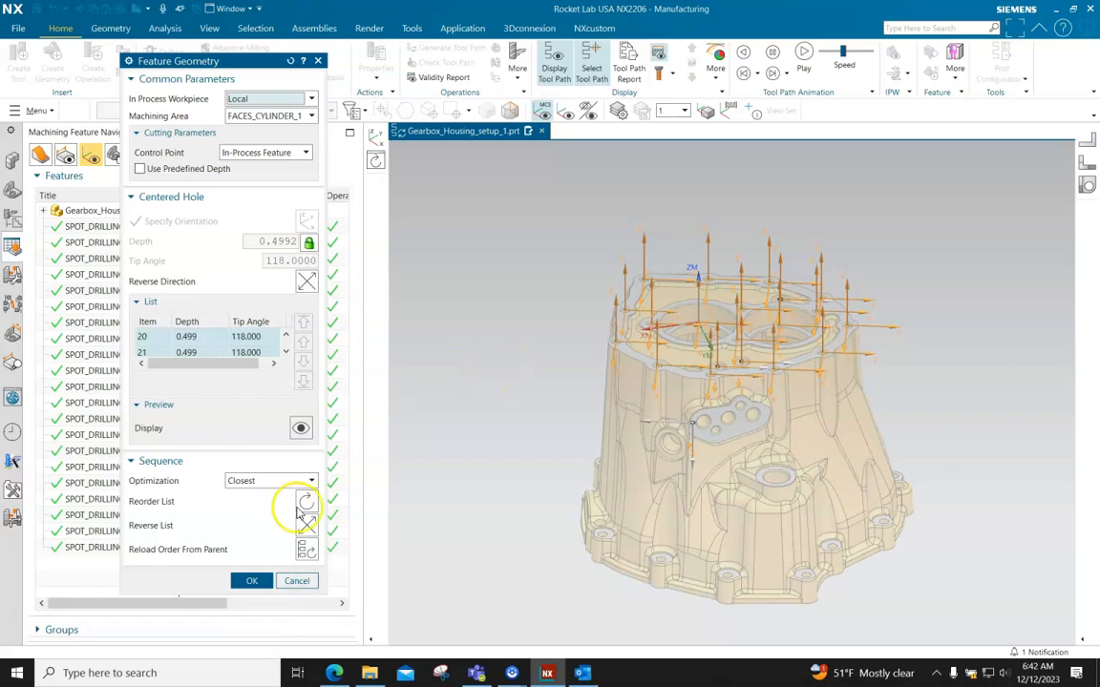
drag(264, 55, 259, 12)
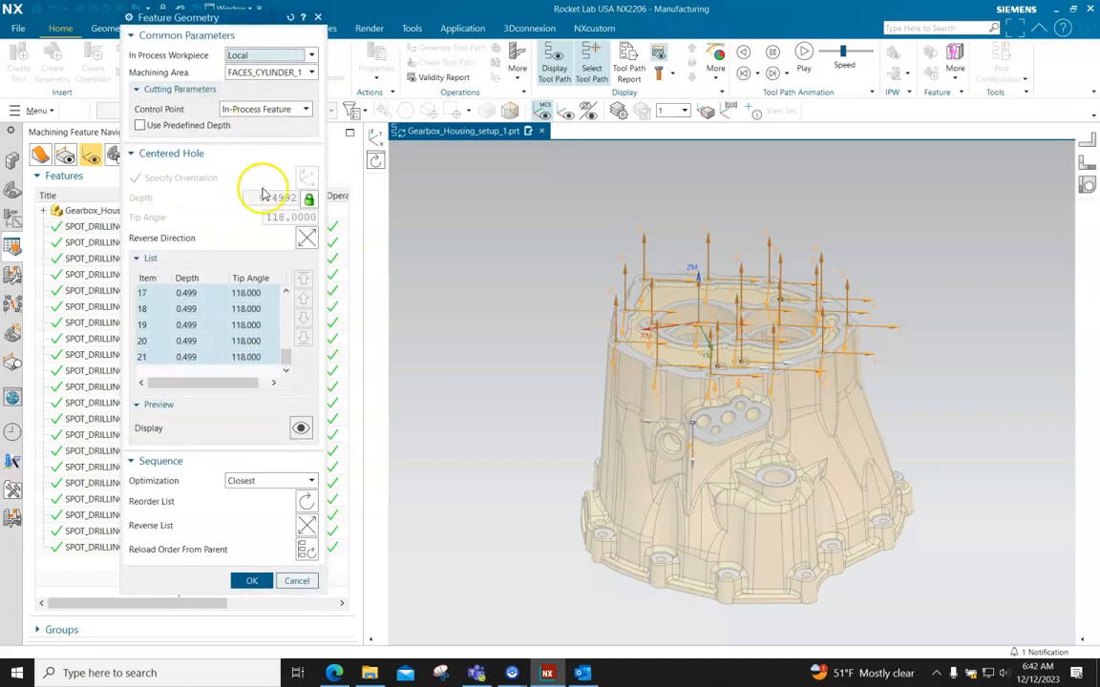
drag(284, 356, 286, 288)
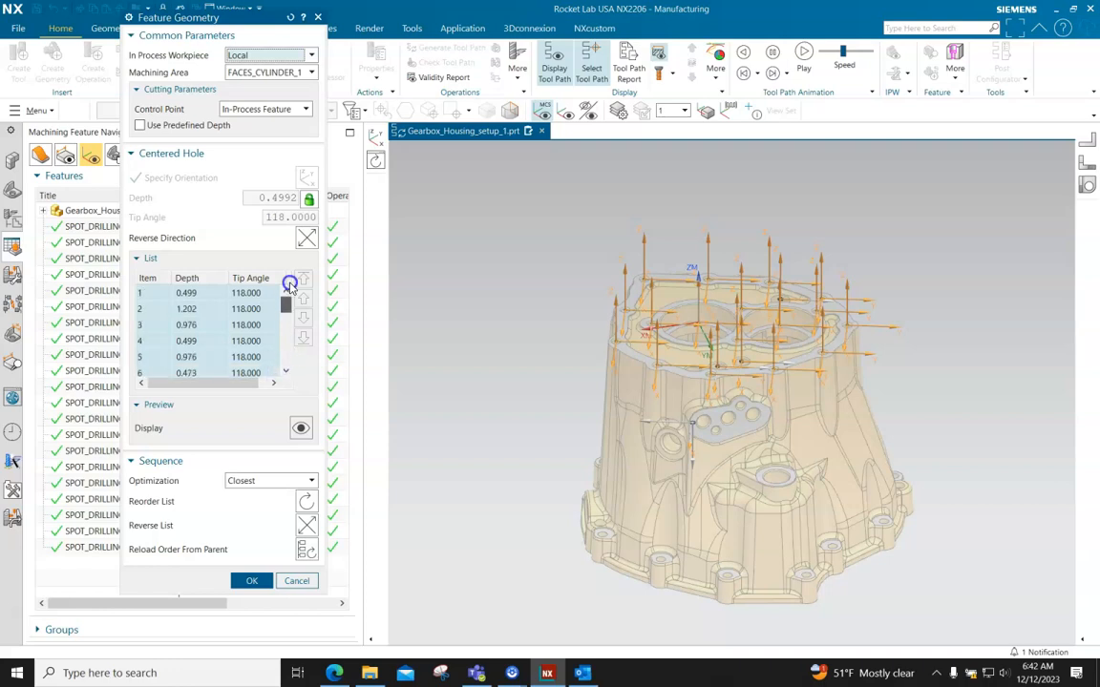
click(224, 294)
middle_drag(506, 392, 542, 386)
click(200, 327)
click(189, 308)
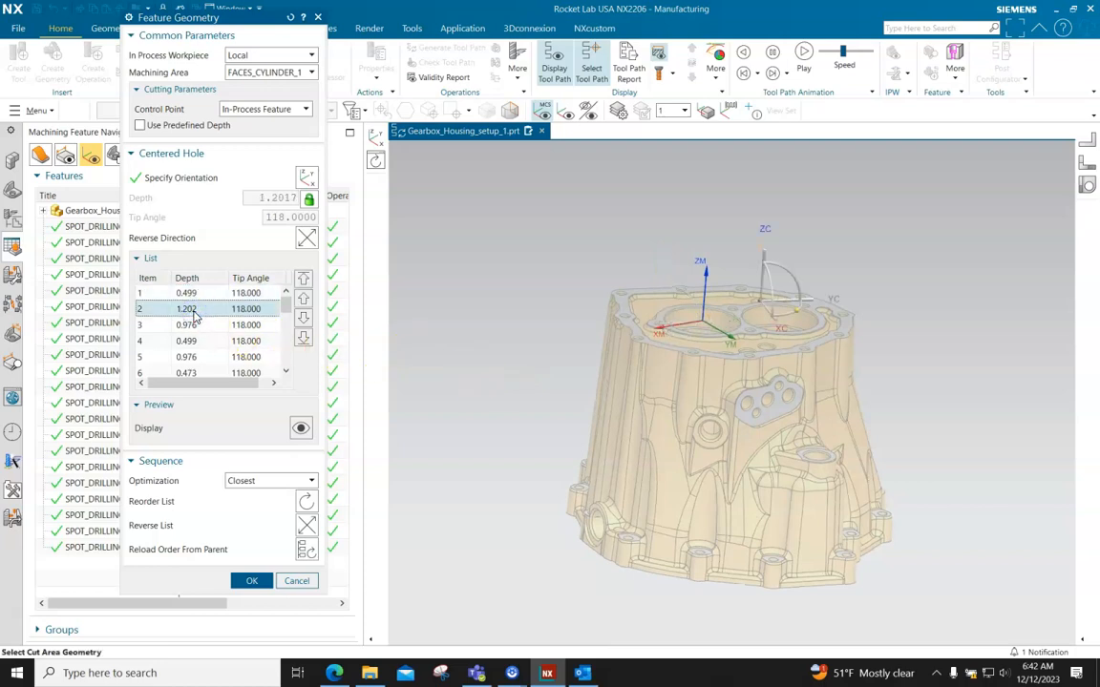
click(194, 327)
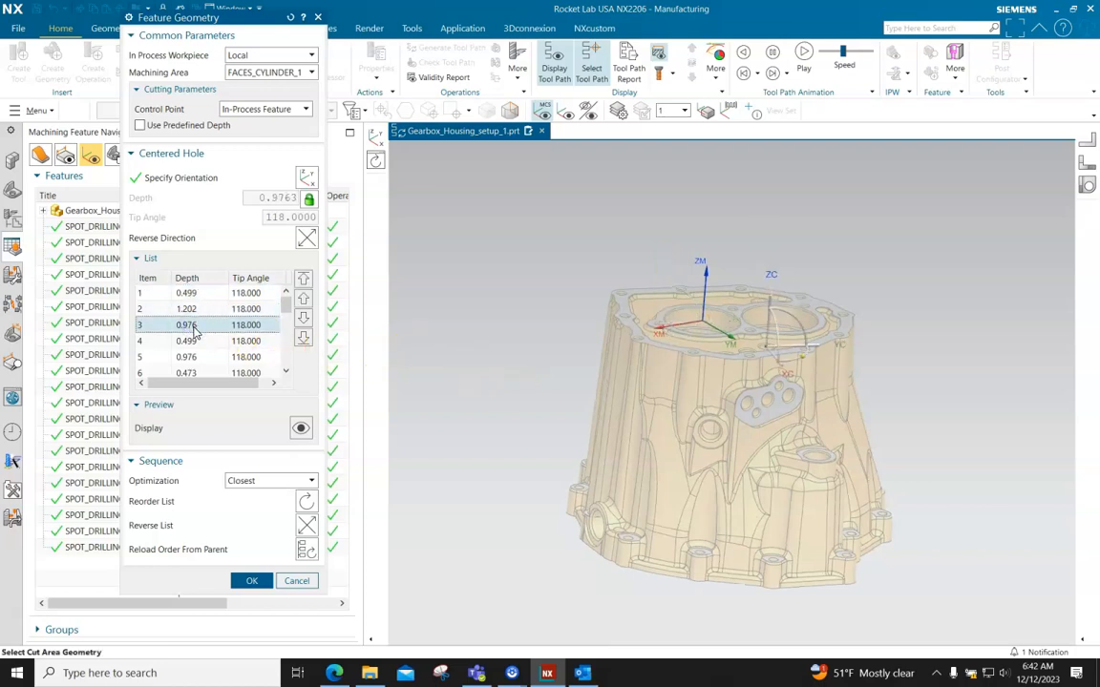
click(190, 342)
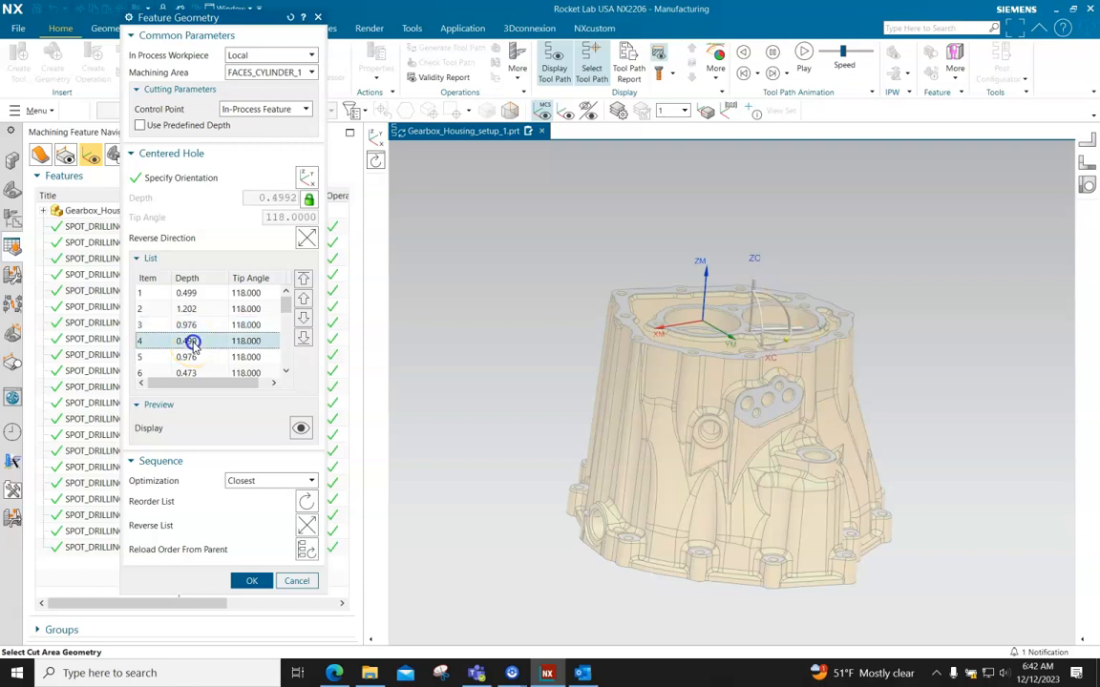
click(191, 358)
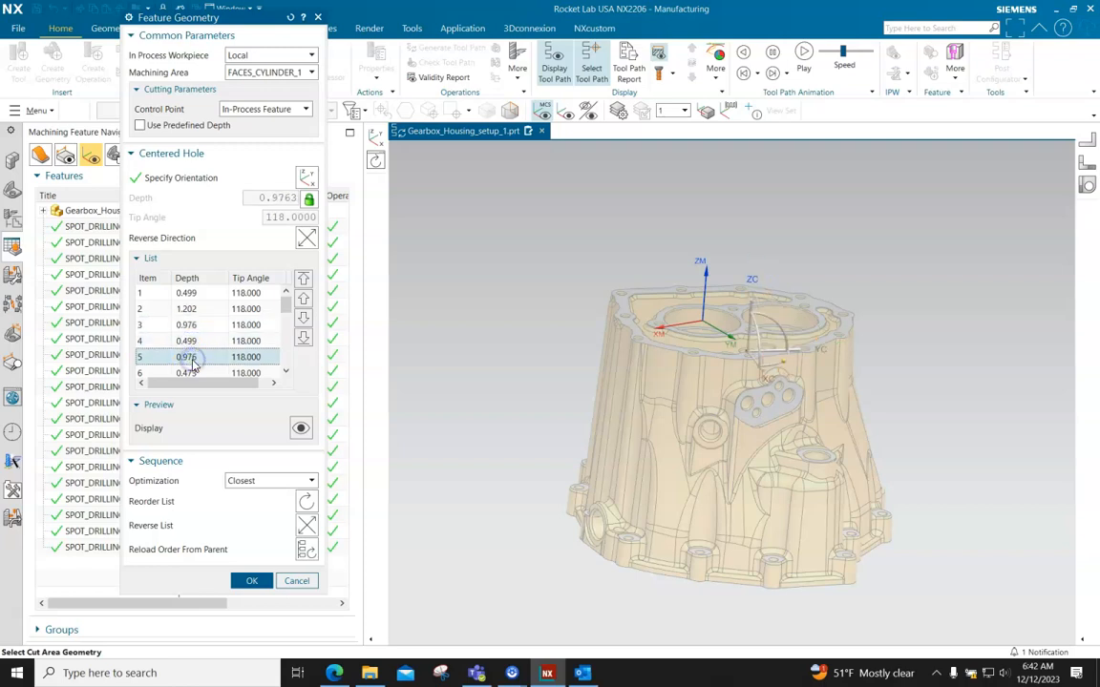
middle_drag(619, 406, 621, 417)
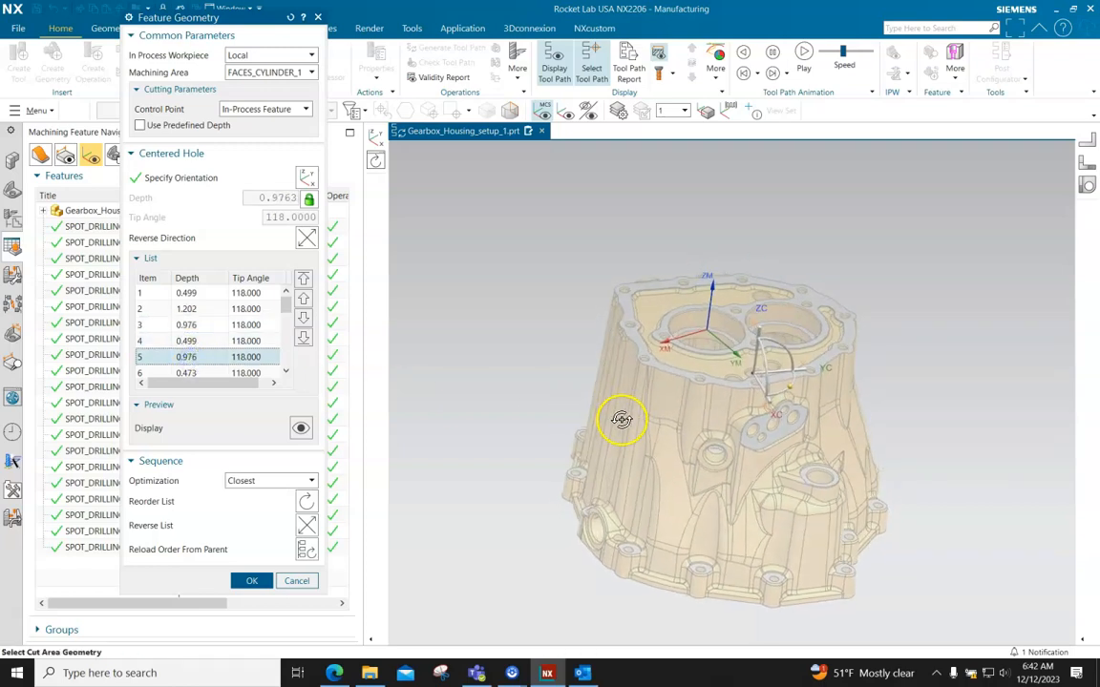
Check where hole items 6 to 9 of the drilling sequence lie on the housing
click(287, 371)
click(288, 372)
click(289, 373)
click(288, 372)
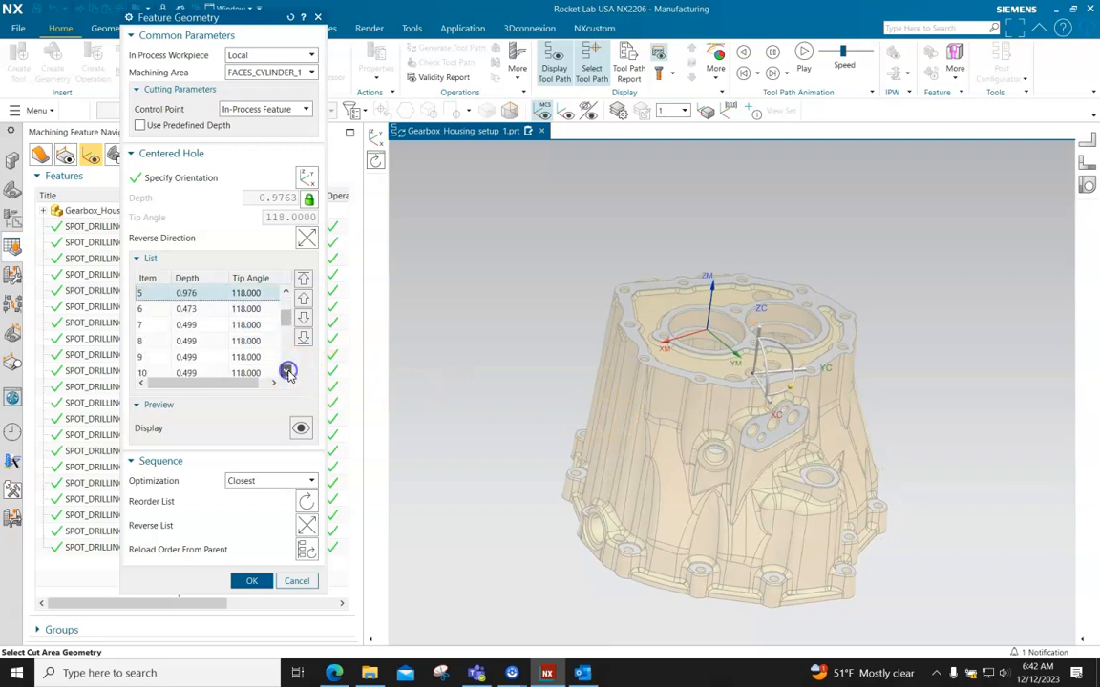
click(188, 310)
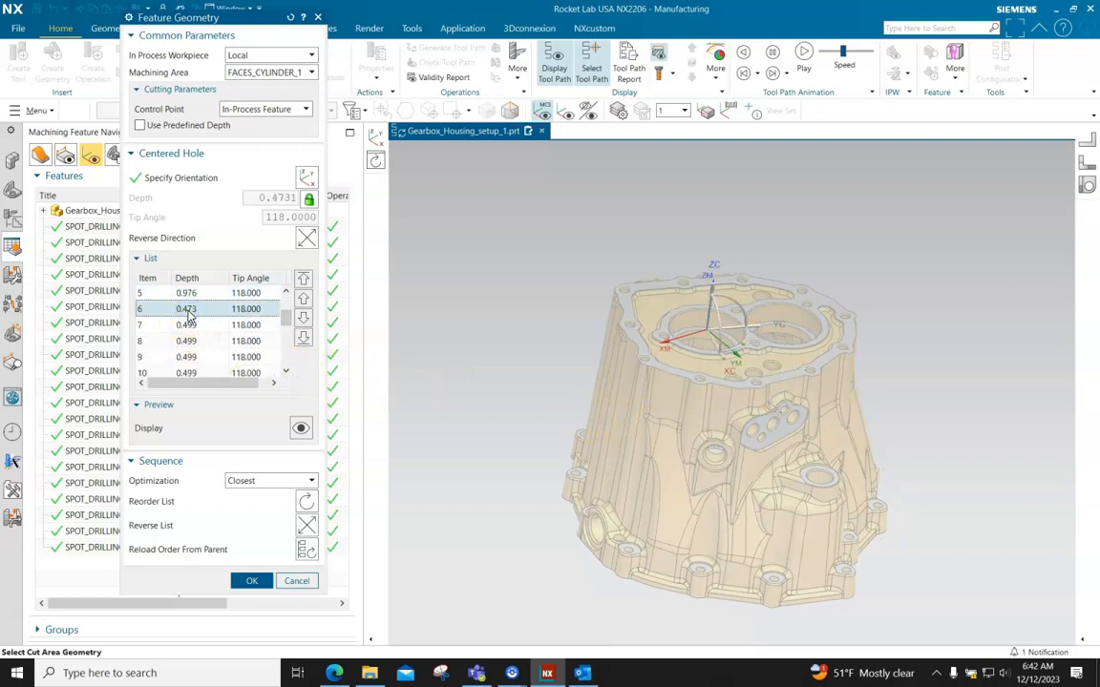
click(188, 325)
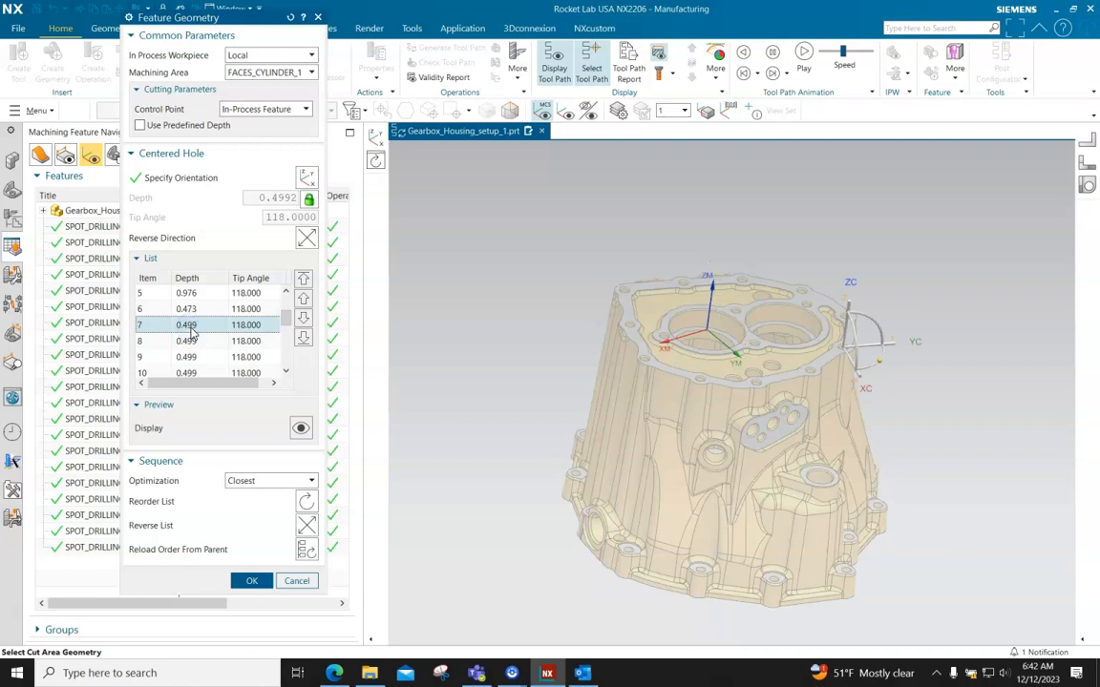
click(188, 346)
click(186, 357)
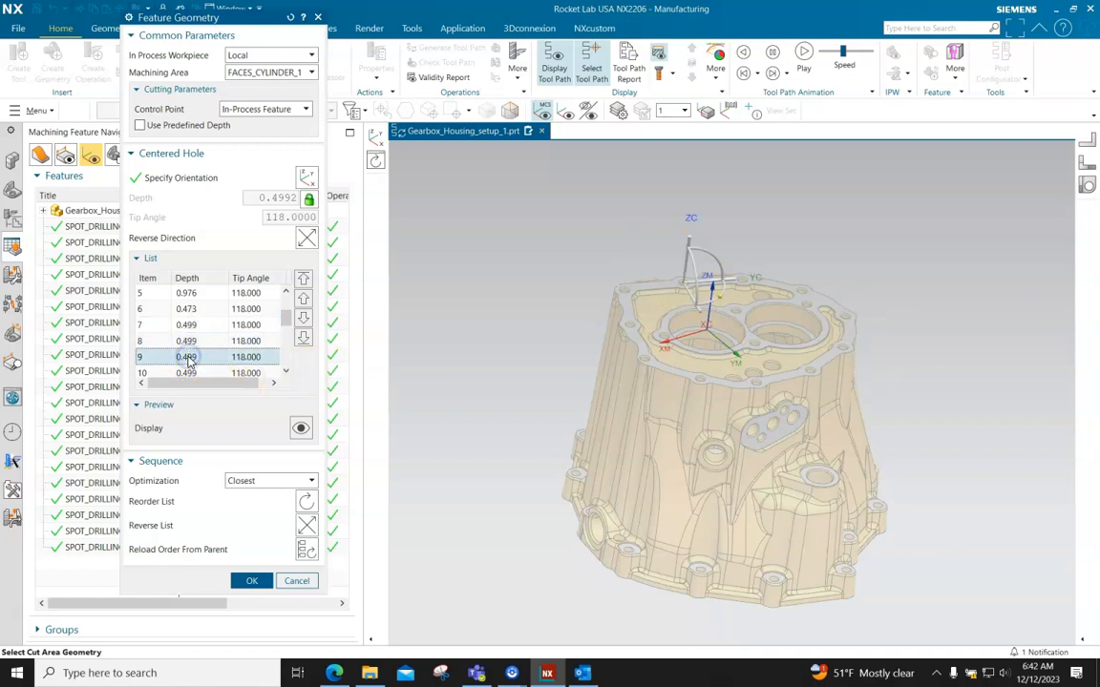
Check where hole items 10 to 14 of the drilling sequence lie on the housing
click(285, 371)
click(285, 370)
click(285, 370)
click(286, 371)
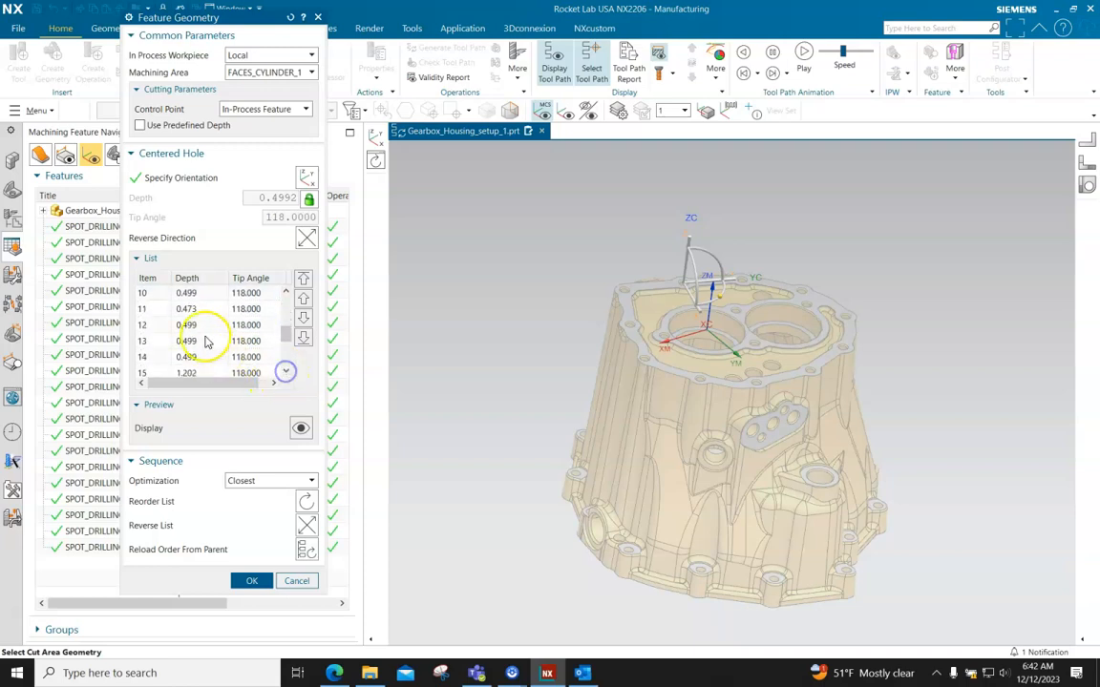
click(189, 293)
mouse_move(483, 383)
middle_down()
mouse_move(483, 369)
mouse_move(483, 379)
middle_up()
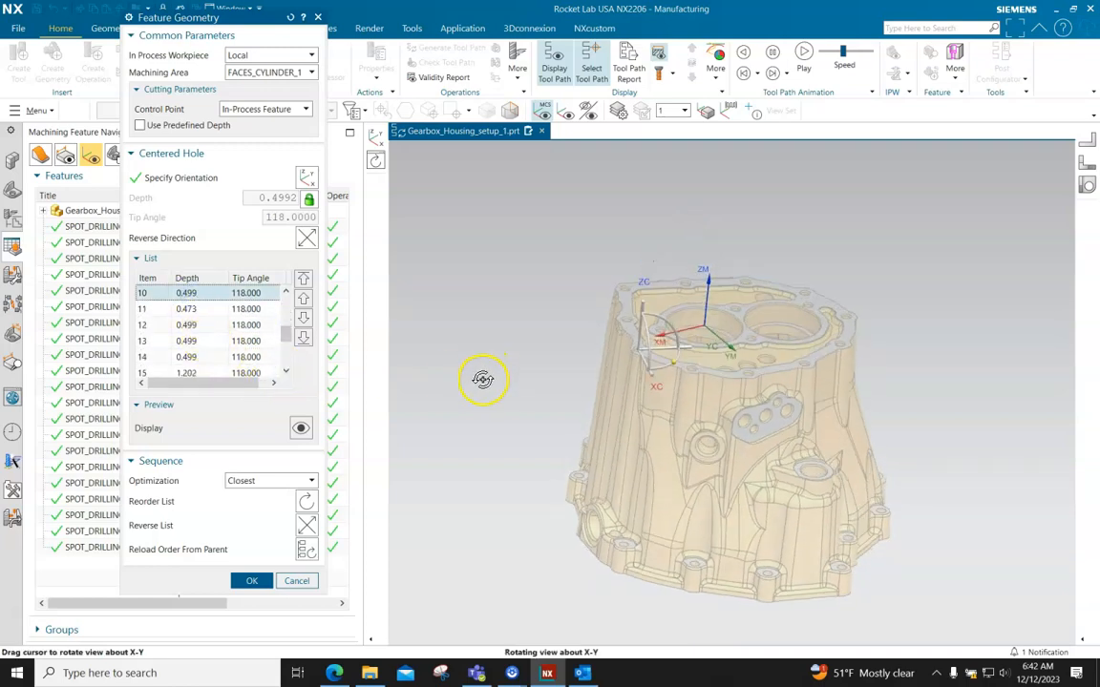
click(189, 308)
click(205, 325)
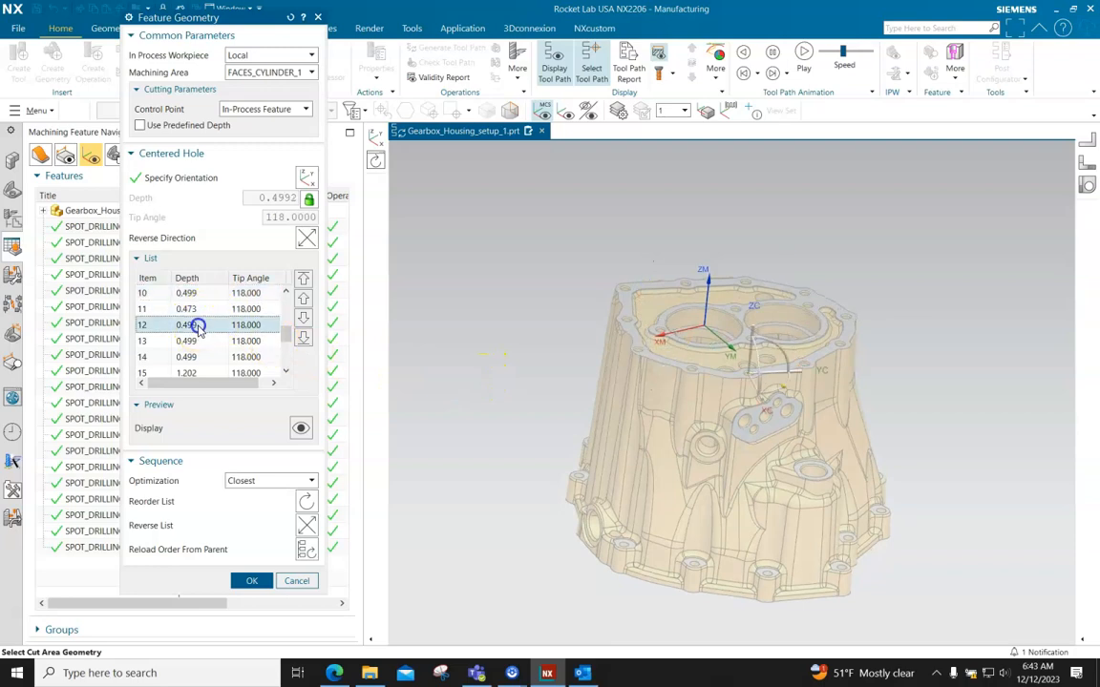
mouse_move(622, 454)
middle_down()
mouse_move(639, 467)
mouse_move(602, 454)
middle_up()
click(208, 341)
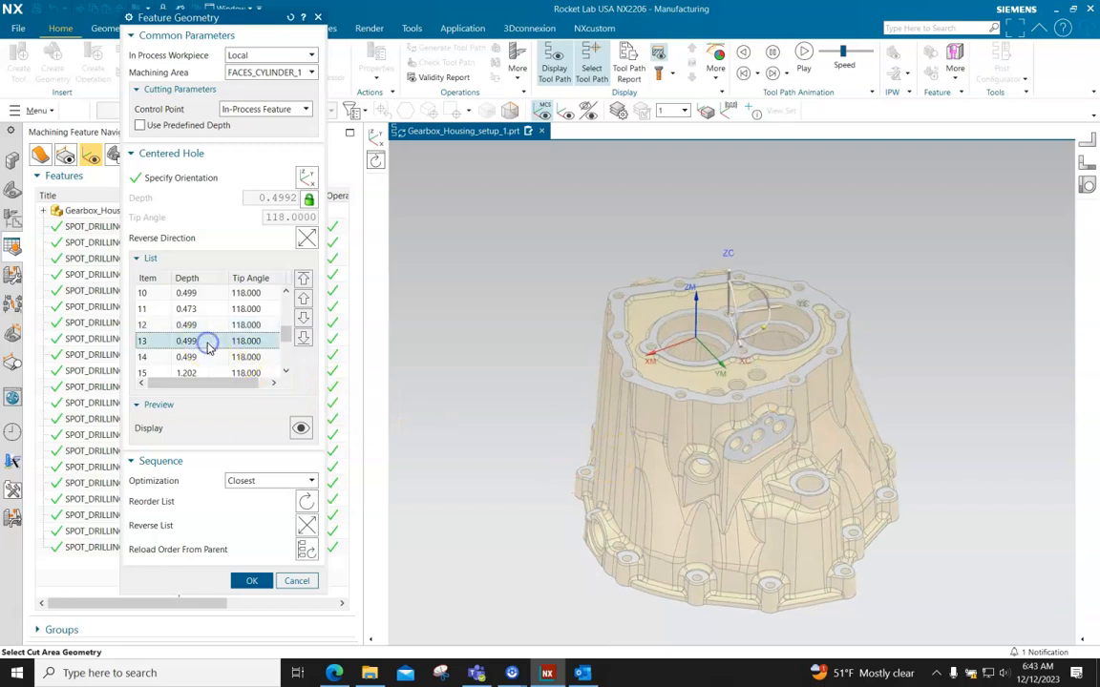
click(203, 359)
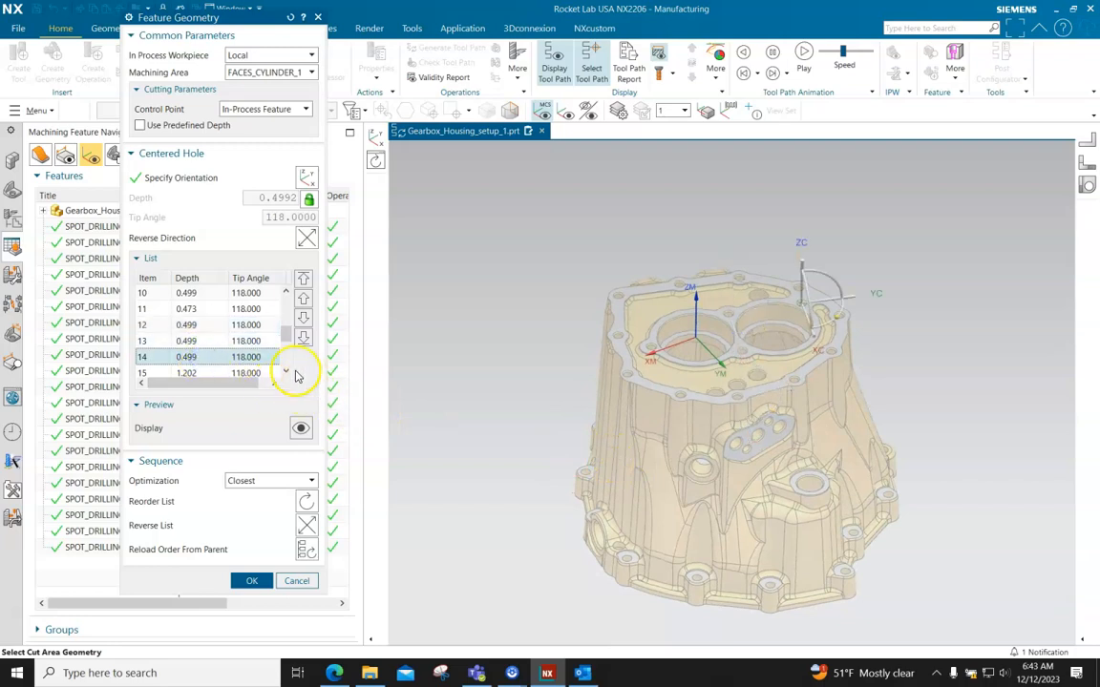
Reverse the machining direction of hole item 15 and accept the feature geometry
click(286, 371)
click(286, 371)
click(285, 372)
click(158, 324)
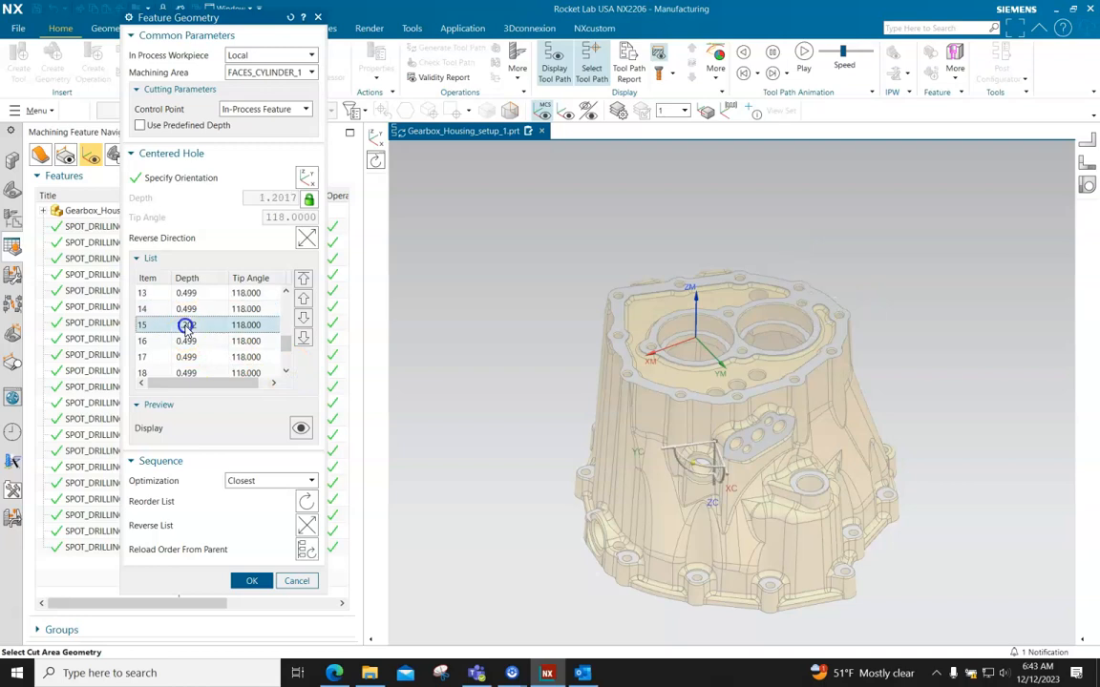
mouse_move(568, 532)
middle_down()
mouse_move(572, 506)
mouse_move(596, 503)
mouse_move(581, 508)
mouse_move(588, 413)
mouse_move(572, 484)
mouse_move(586, 520)
middle_up()
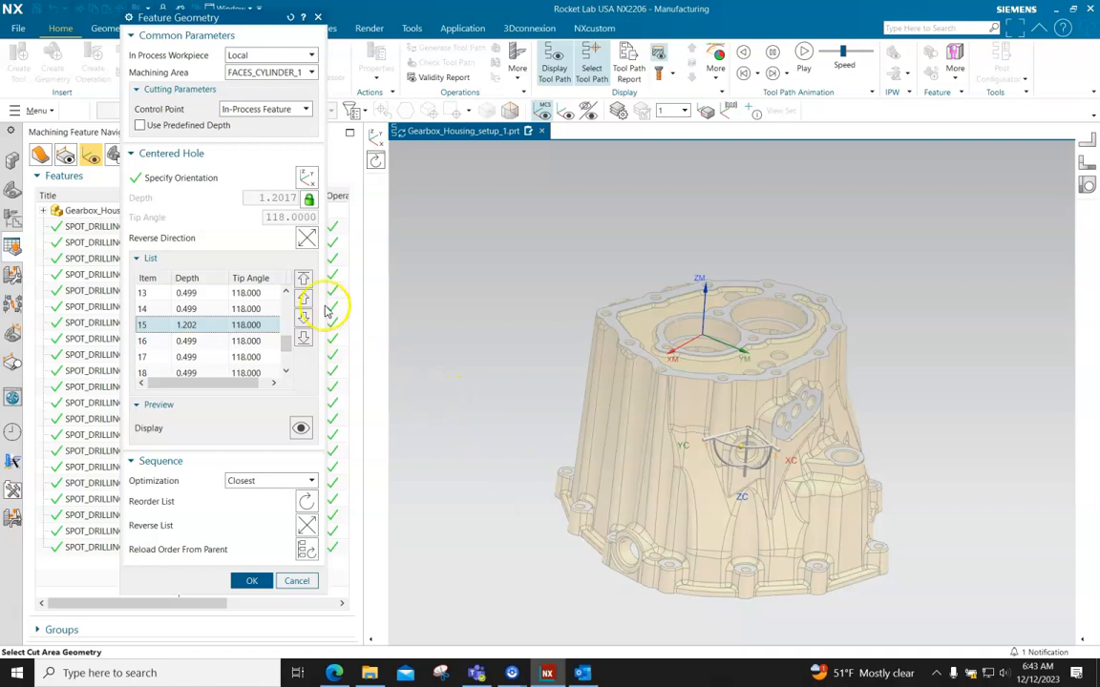
click(306, 240)
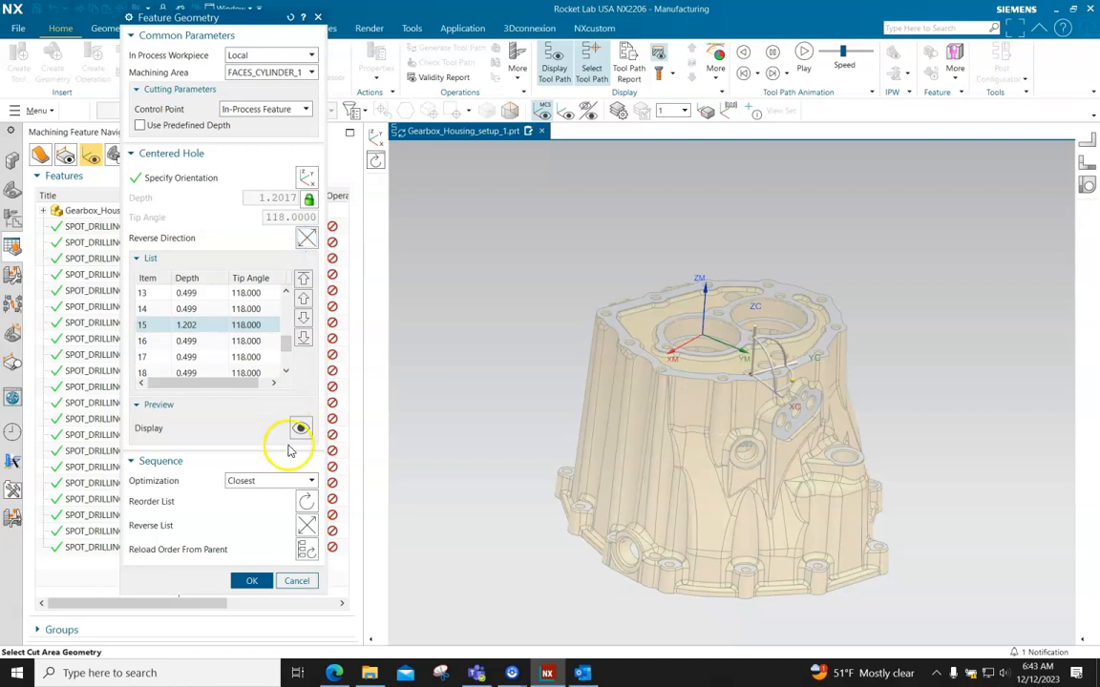
click(254, 581)
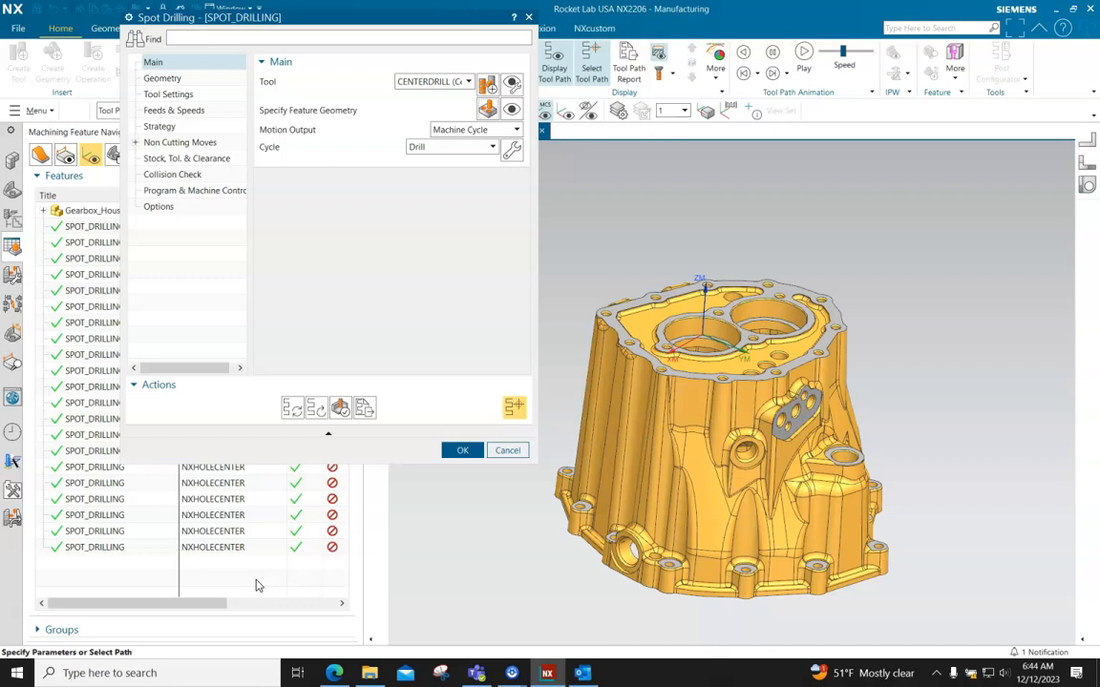
key(XF86AudioRaiseVolume)
key(XF86AudioRaiseVolume)
key(XF86AudioRaiseVolume)
key(XF86AudioRaiseVolume)
key(XF86AudioRaiseVolume)
key(XF86AudioRaiseVolume)
key(XF86AudioRaiseVolume)
key(XF86AudioRaiseVolume)
mouse_move(837, 545)
middle_down()
mouse_move(792, 422)
mouse_move(793, 432)
mouse_move(878, 431)
mouse_move(862, 564)
mouse_move(855, 556)
middle_up()
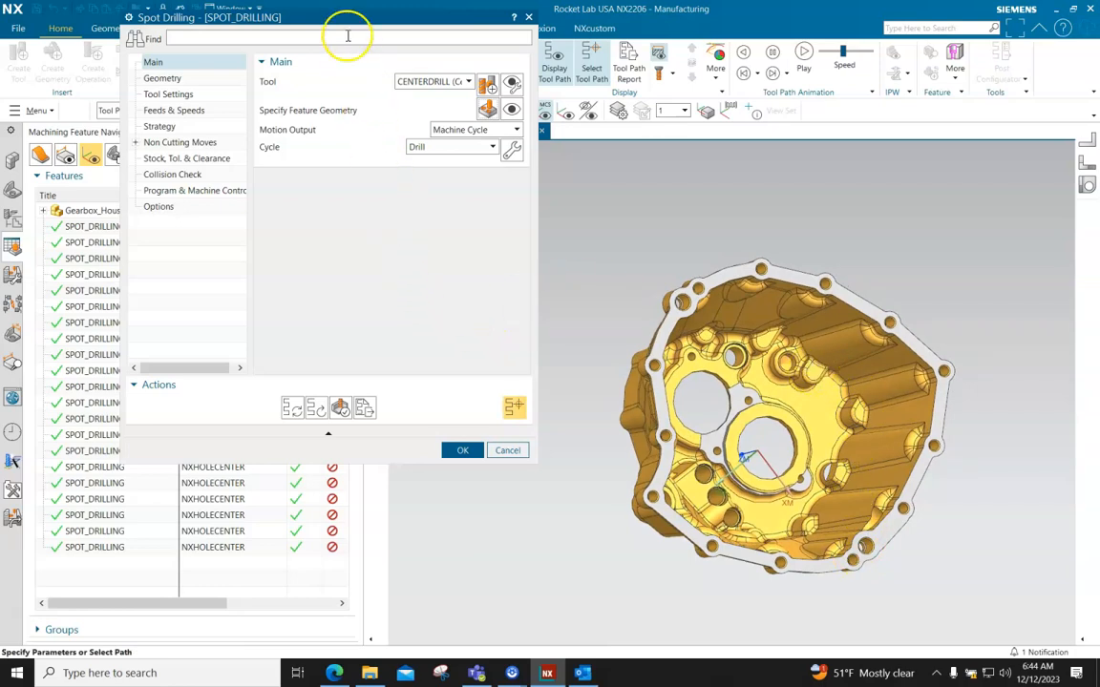
Reopen the spot drilling feature geometry and enlarge its dialog to show hole items 13 to 21
drag(346, 16, 342, 61)
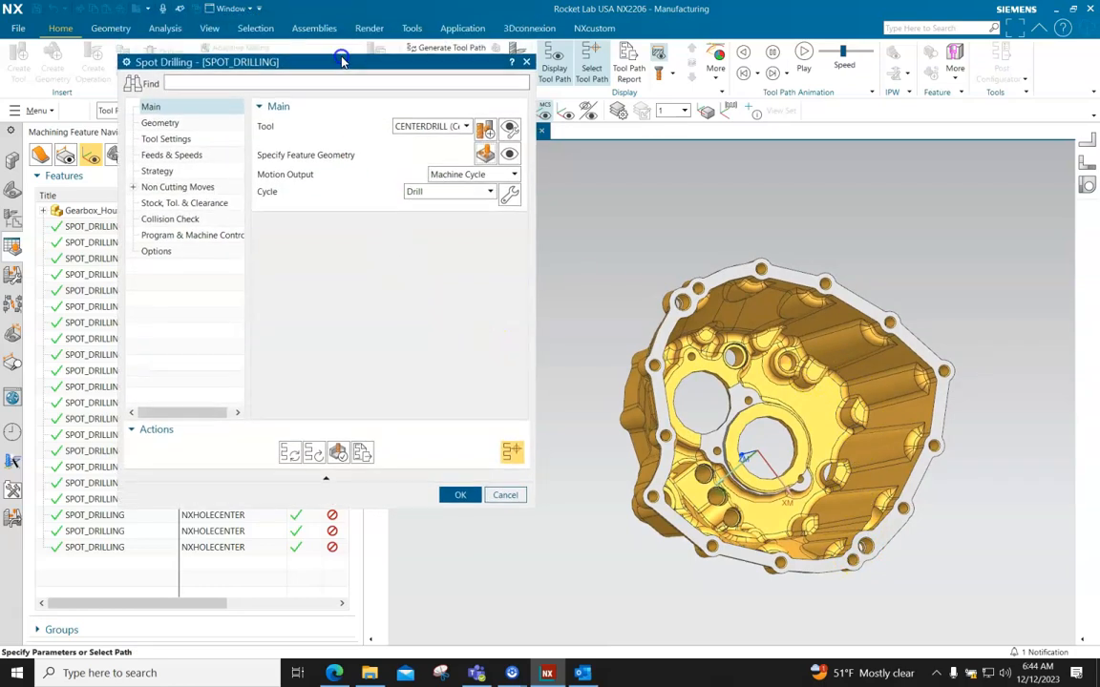
click(485, 155)
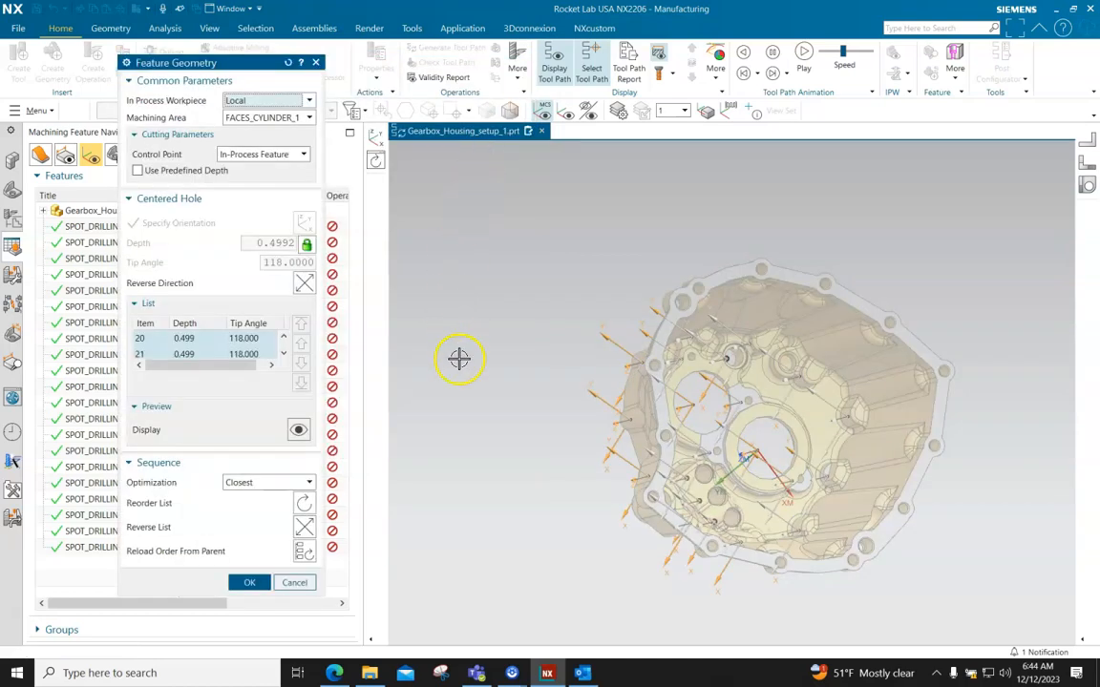
click(283, 354)
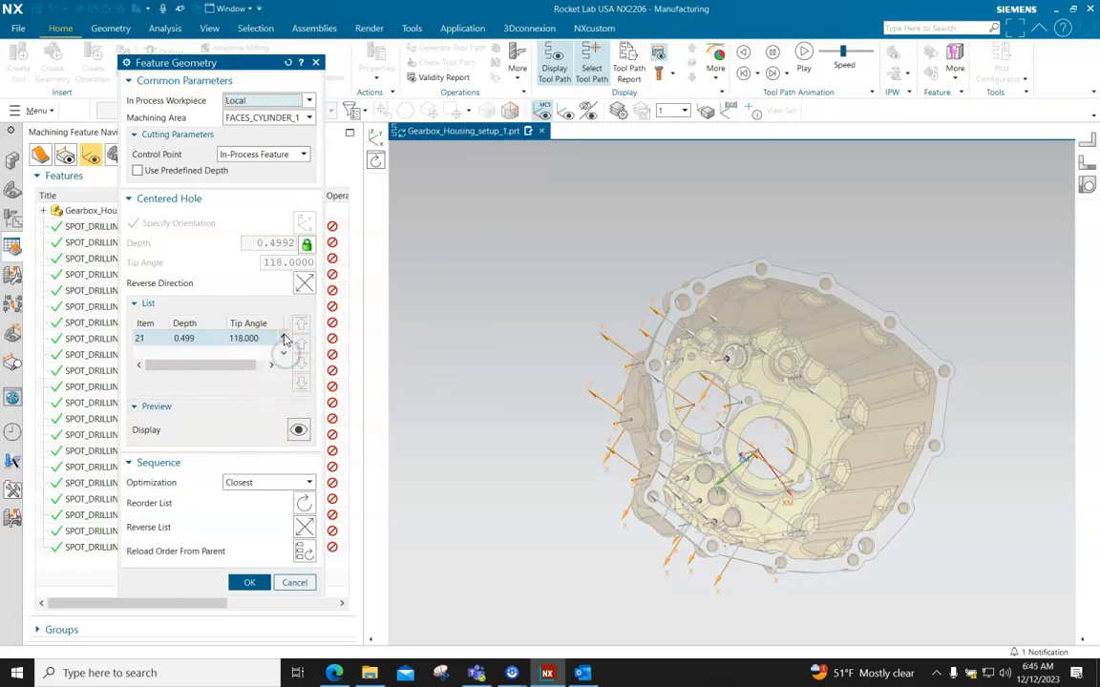
click(284, 338)
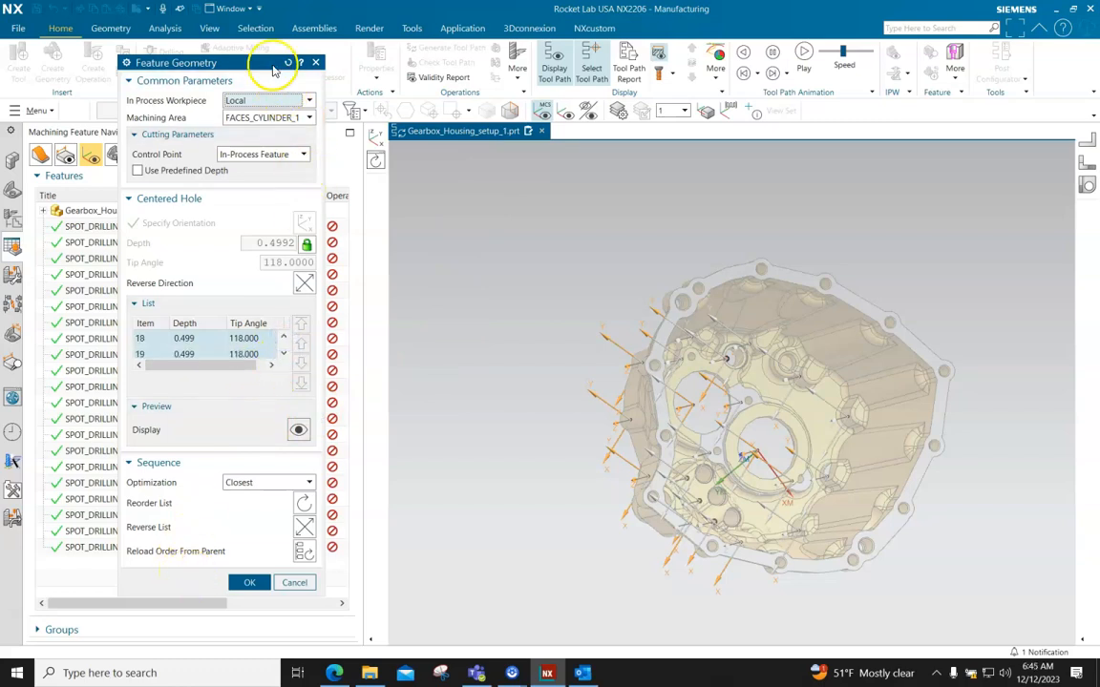
drag(256, 52, 259, 7)
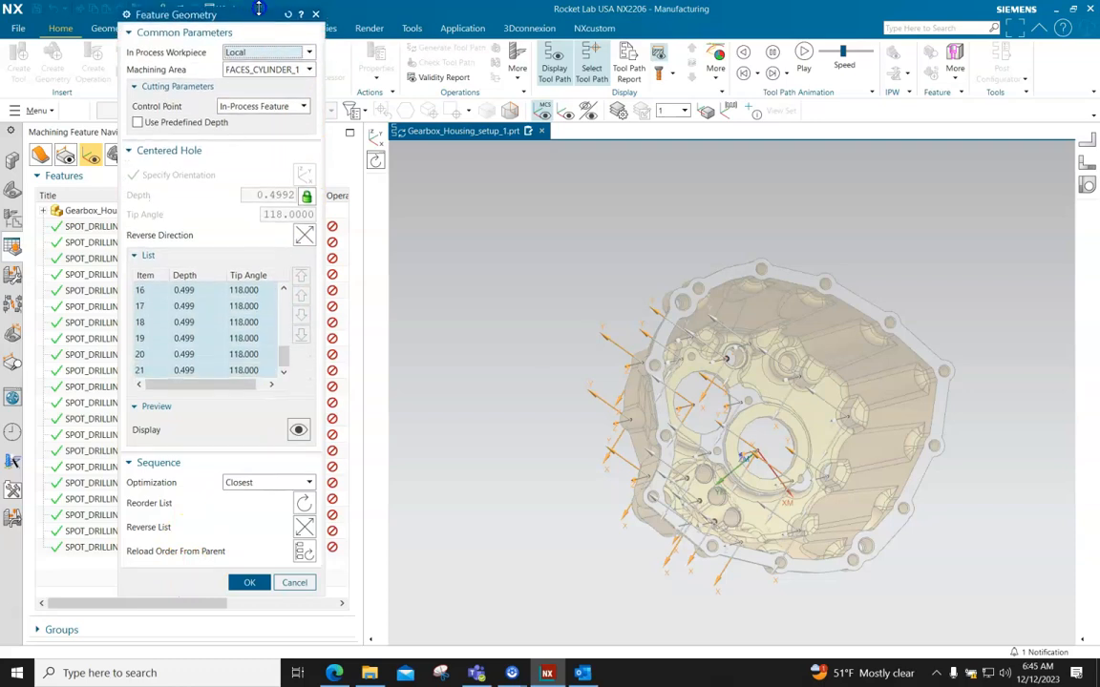
drag(229, 599, 217, 647)
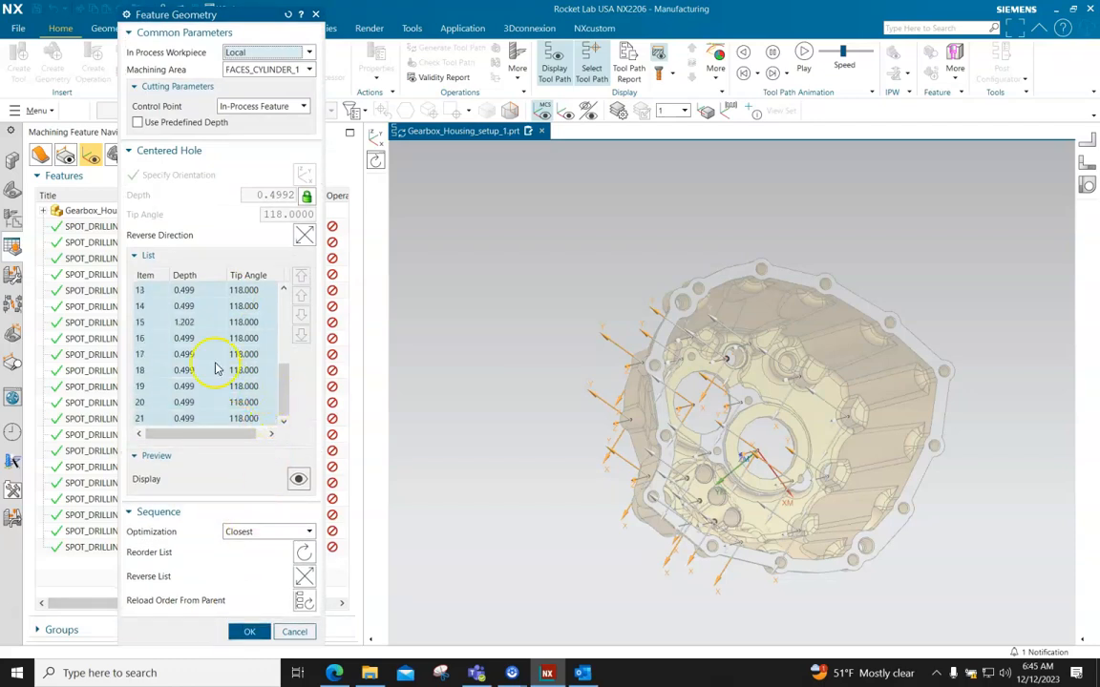
Check the position and direction of hole items 15 to 21 from the housing's open underside
click(165, 324)
middle_drag(452, 355, 516, 344)
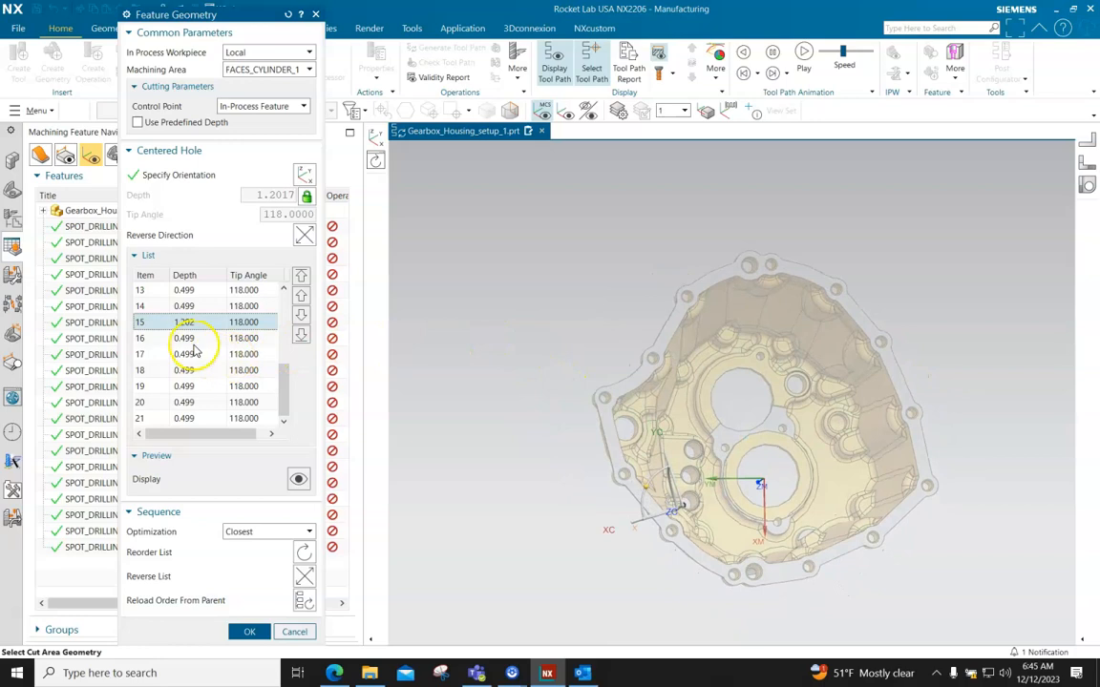
click(191, 339)
middle_drag(584, 477, 566, 450)
click(184, 354)
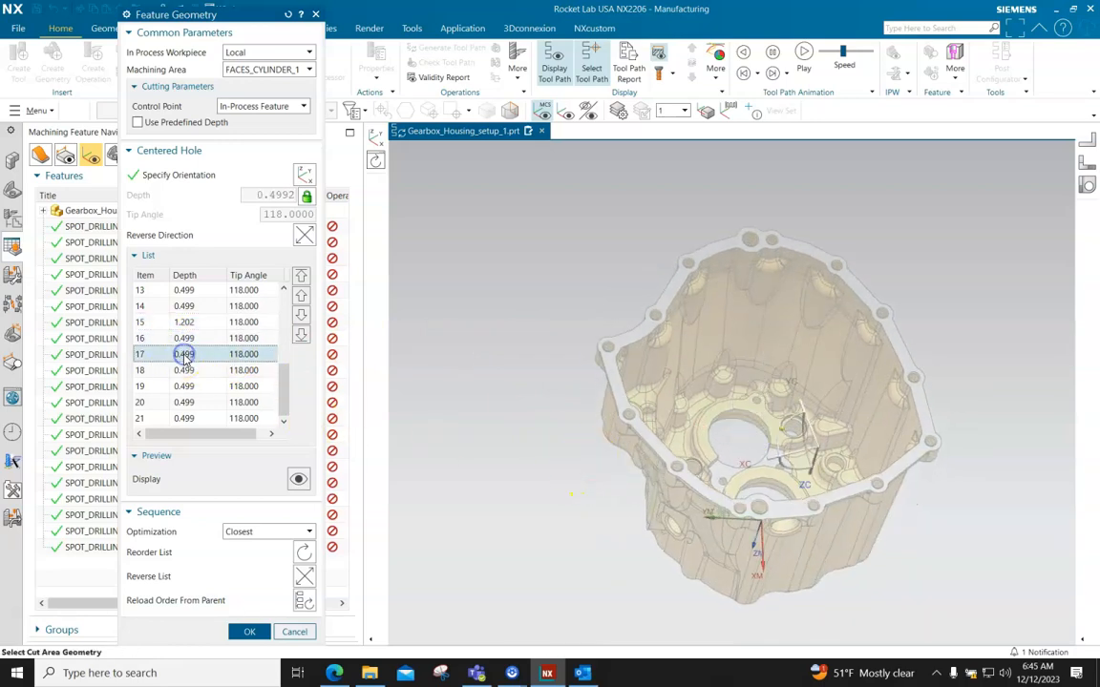
click(187, 373)
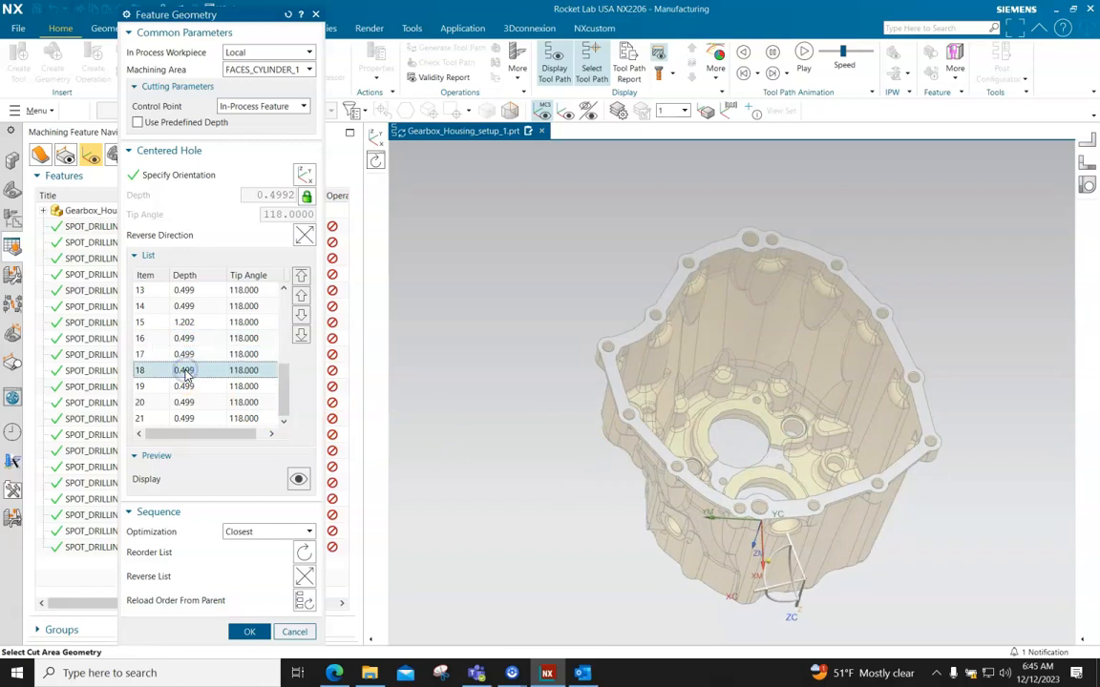
click(190, 387)
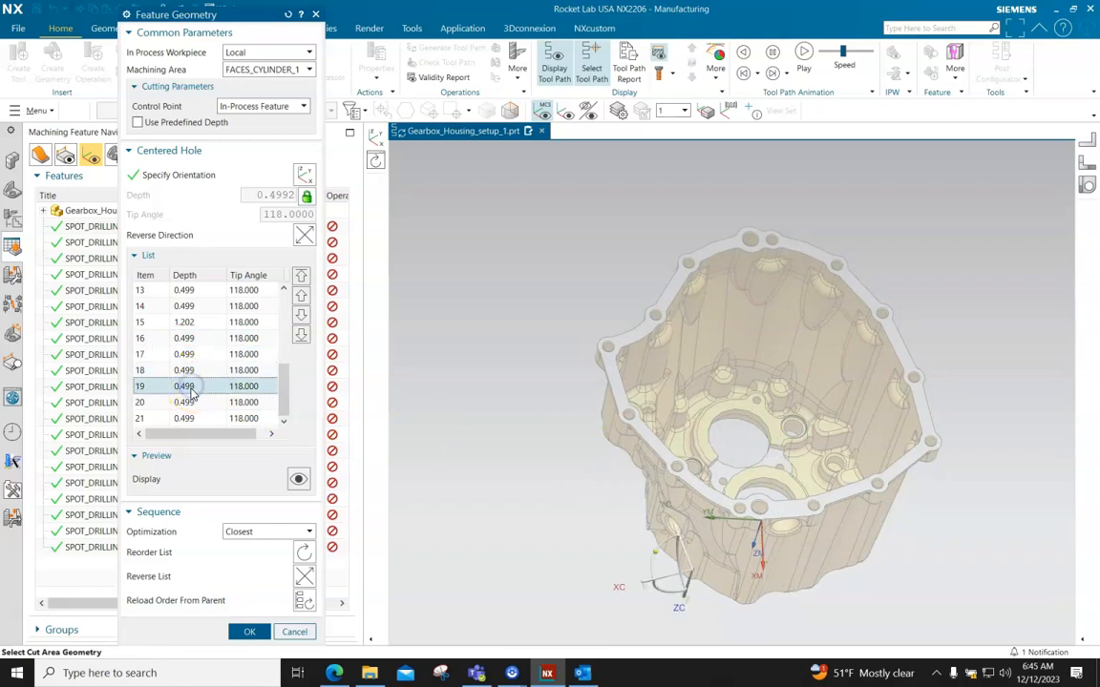
click(190, 403)
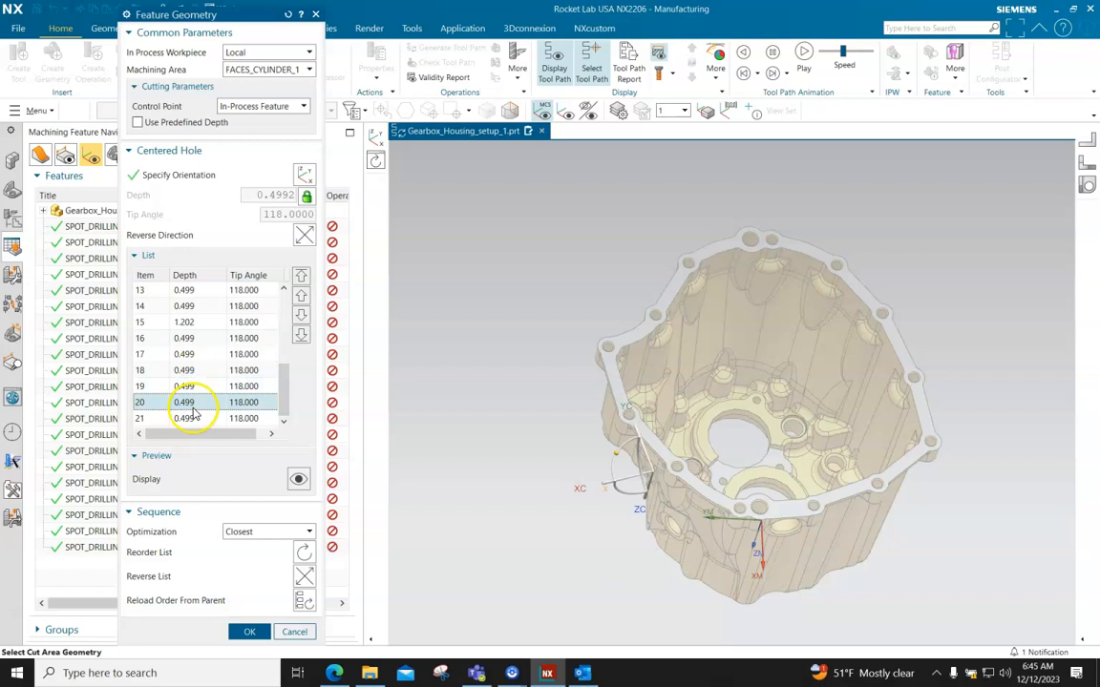
click(191, 419)
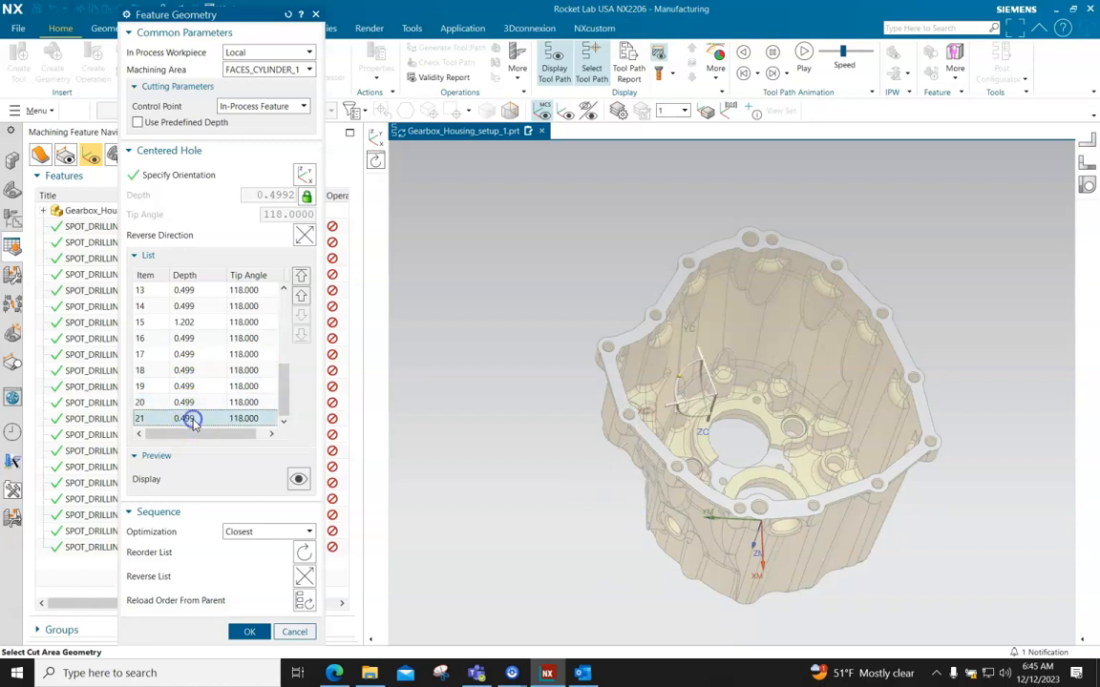
middle_drag(623, 383, 650, 437)
Accept the feature geometry, regenerate the spot drilling tool path and inspect its moves over the housing's top face
click(253, 631)
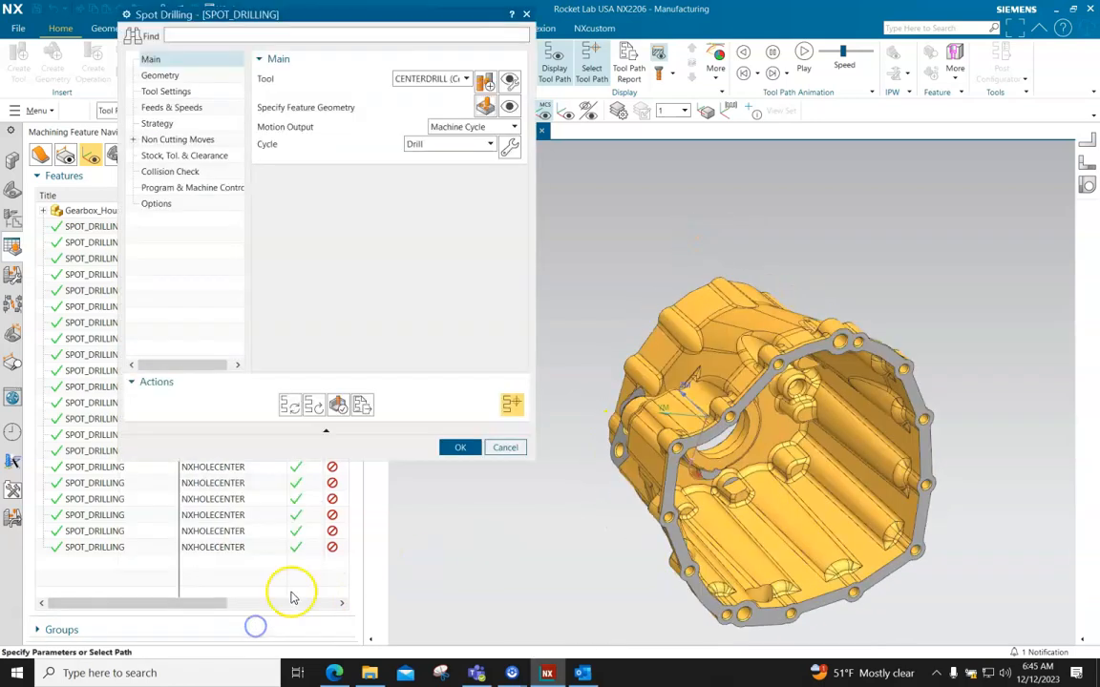
click(291, 406)
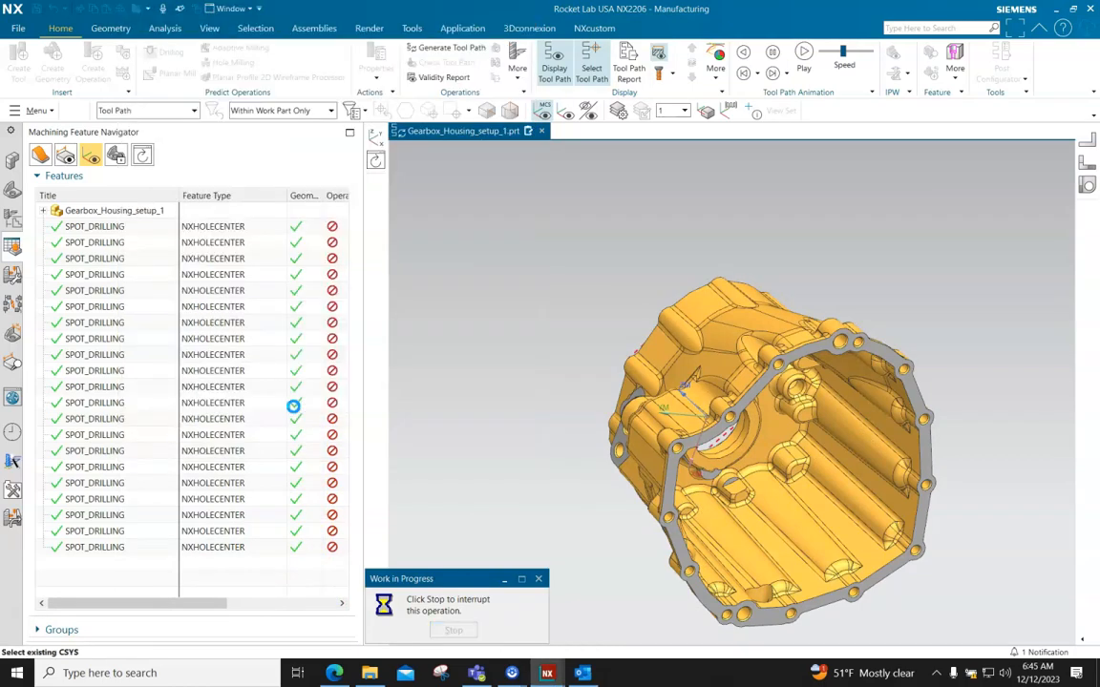
middle_drag(752, 486, 815, 559)
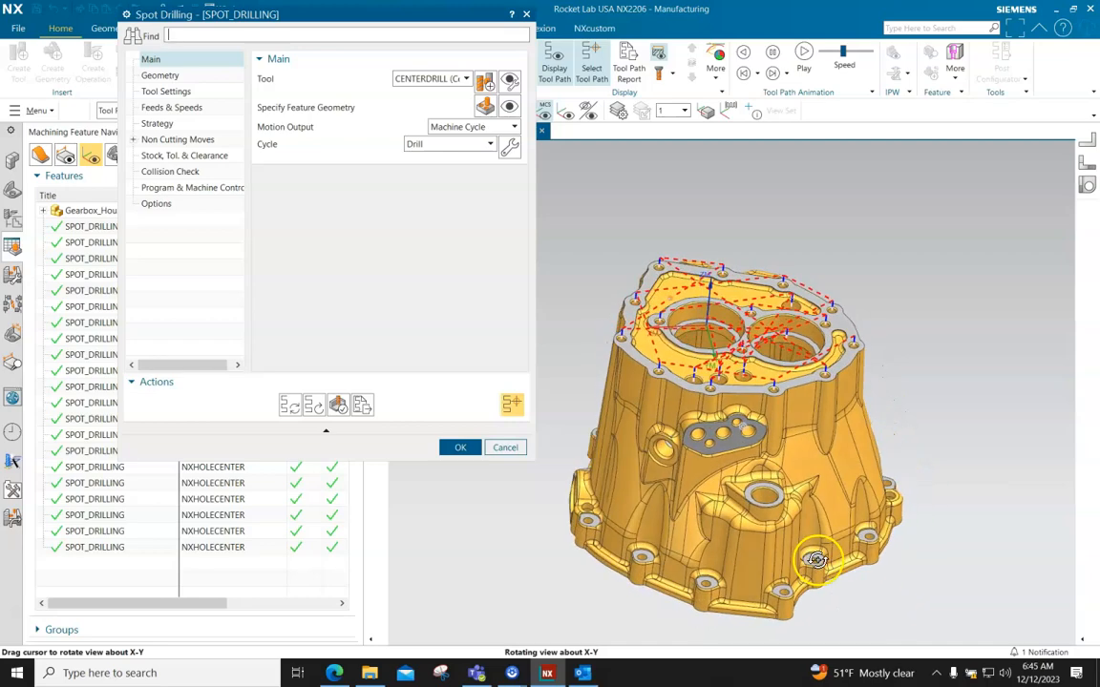
scroll(712, 381, up, 3)
scroll(736, 381, down, 3)
scroll(754, 342, up, 1)
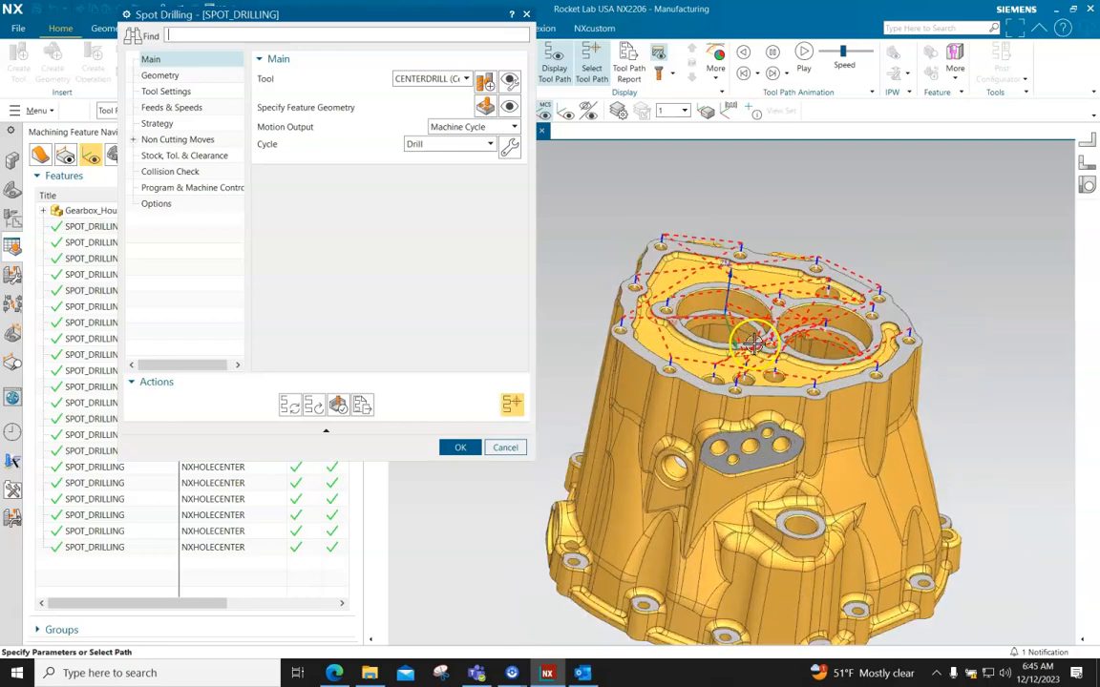
scroll(764, 353, up, 1)
middle_drag(780, 372, 772, 369)
scroll(772, 369, down, 3)
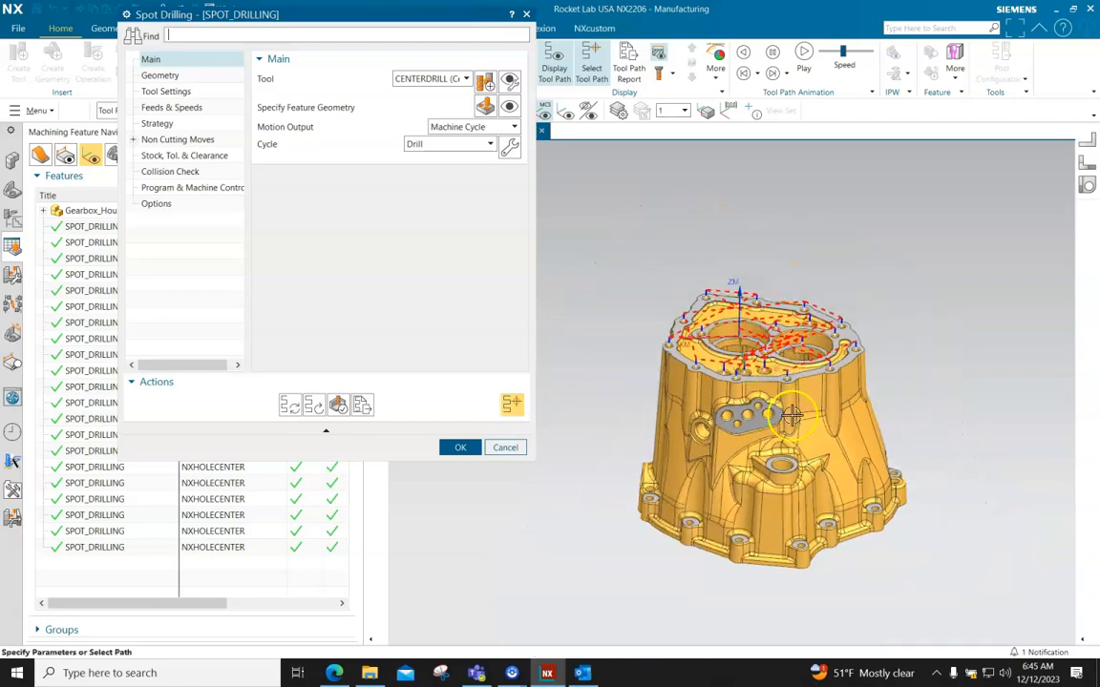
Examine the blind hole inside the housing from the open underside and compare it with the tool path on top
middle_drag(806, 554, 812, 448)
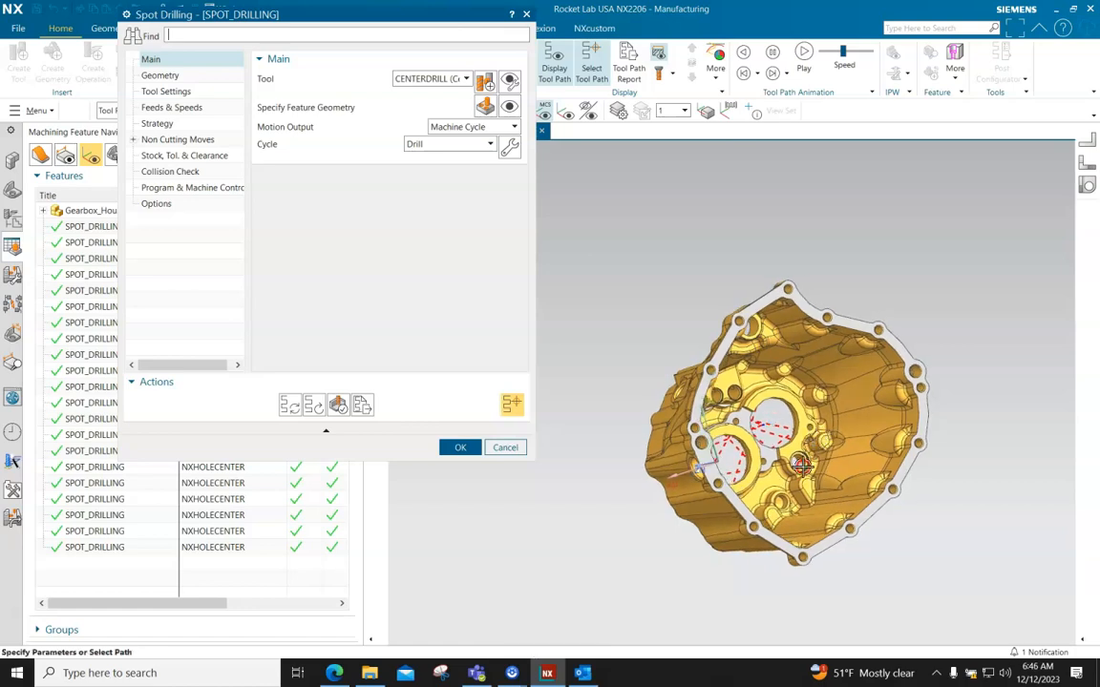
scroll(802, 467, down, 3)
scroll(800, 485, down, 4)
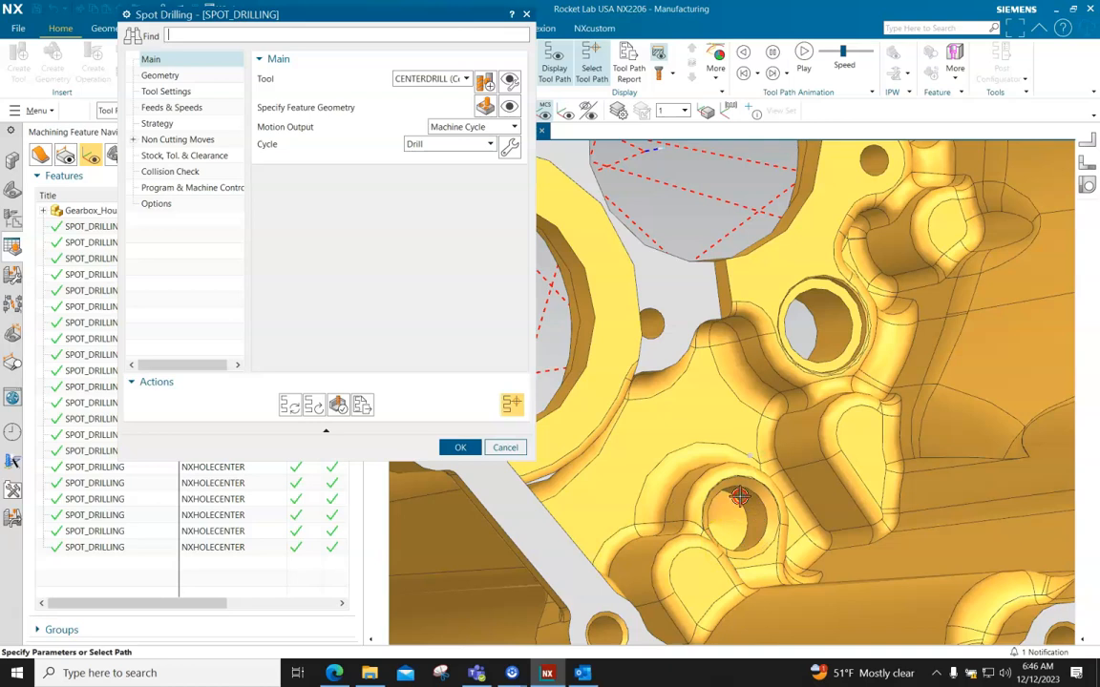
scroll(752, 513, up, 2)
middle_drag(751, 516, 783, 541)
scroll(812, 513, down, 3)
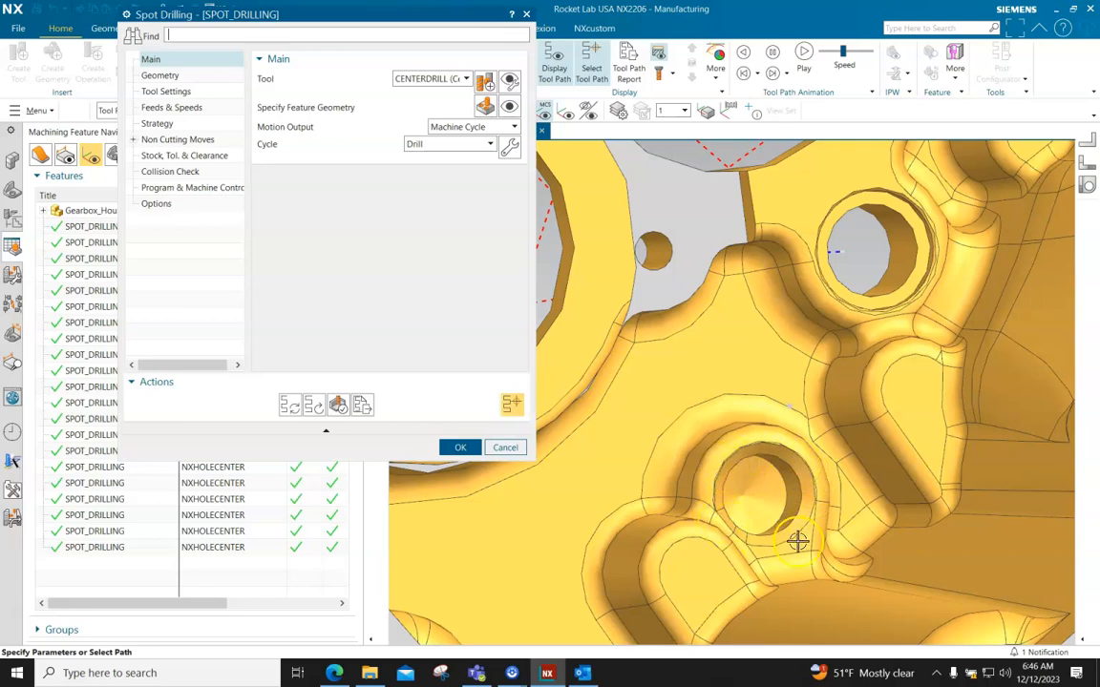
scroll(803, 477, up, 5)
middle_drag(804, 480, 778, 424)
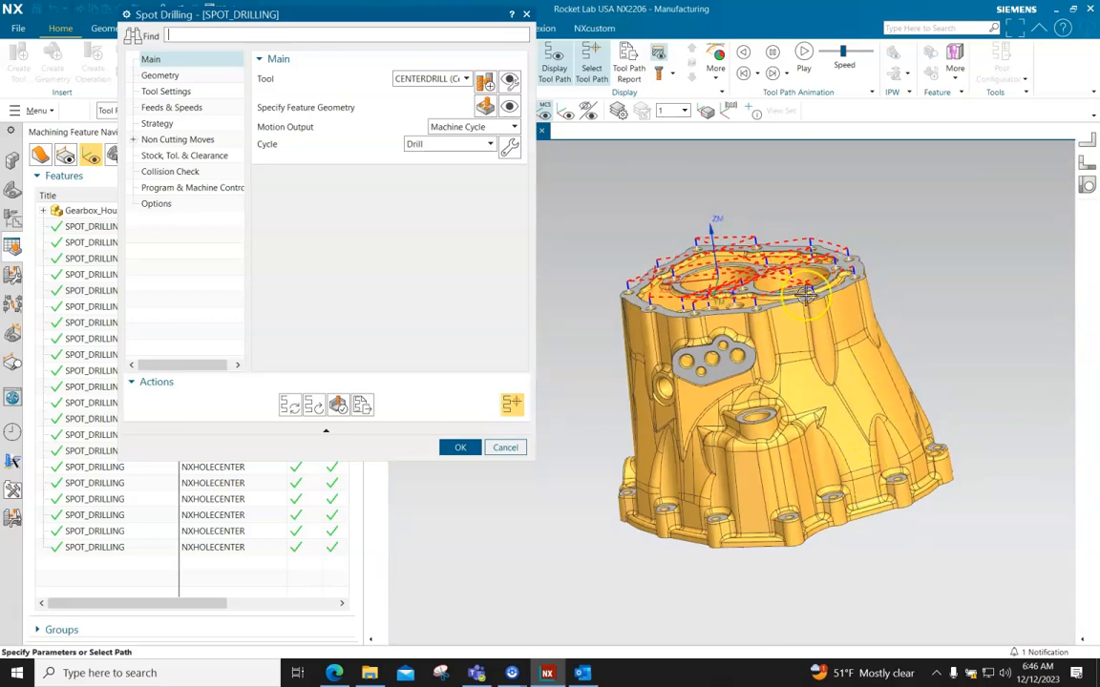
middle_drag(833, 567, 814, 468)
scroll(811, 466, down, 10)
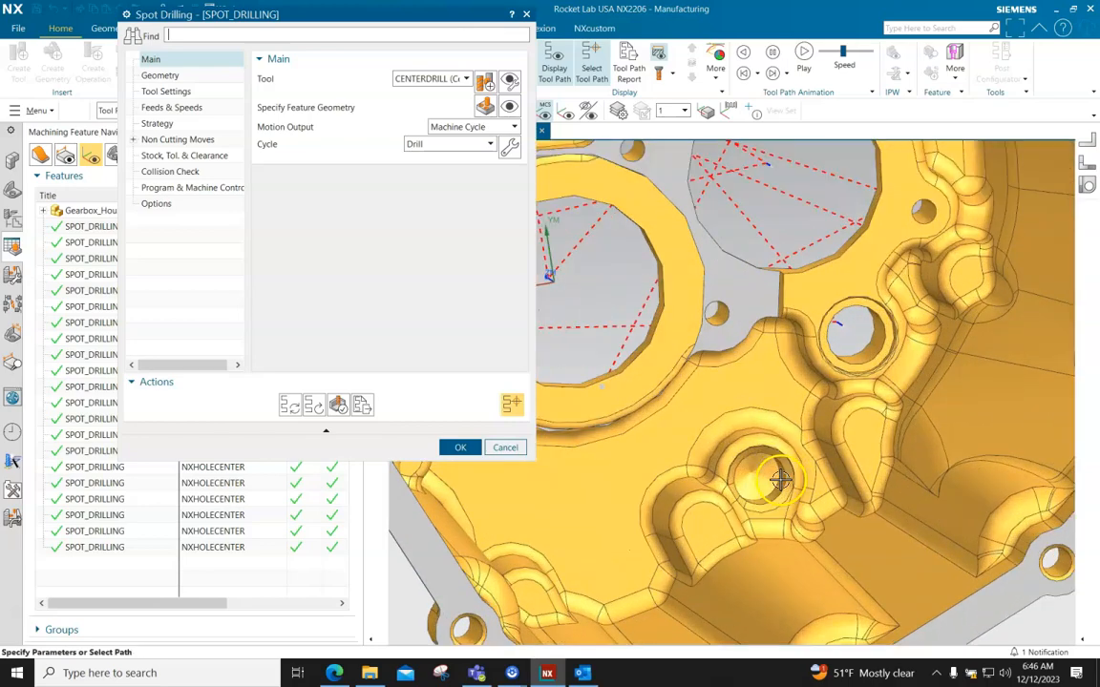
scroll(787, 463, up, 5)
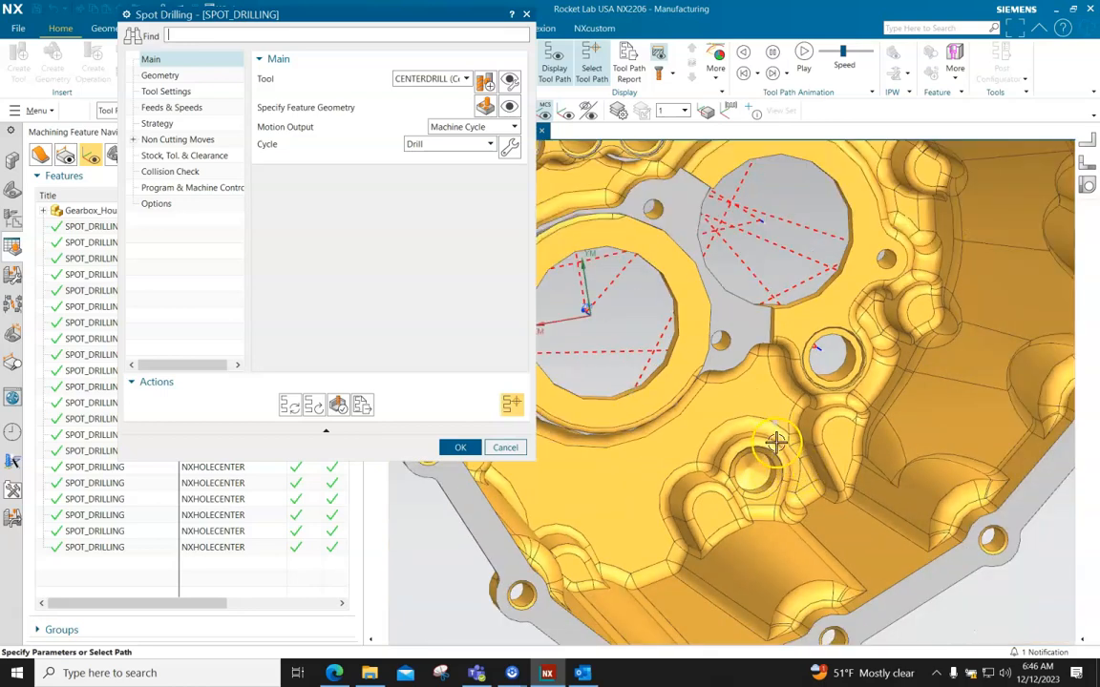
scroll(794, 469, up, 3)
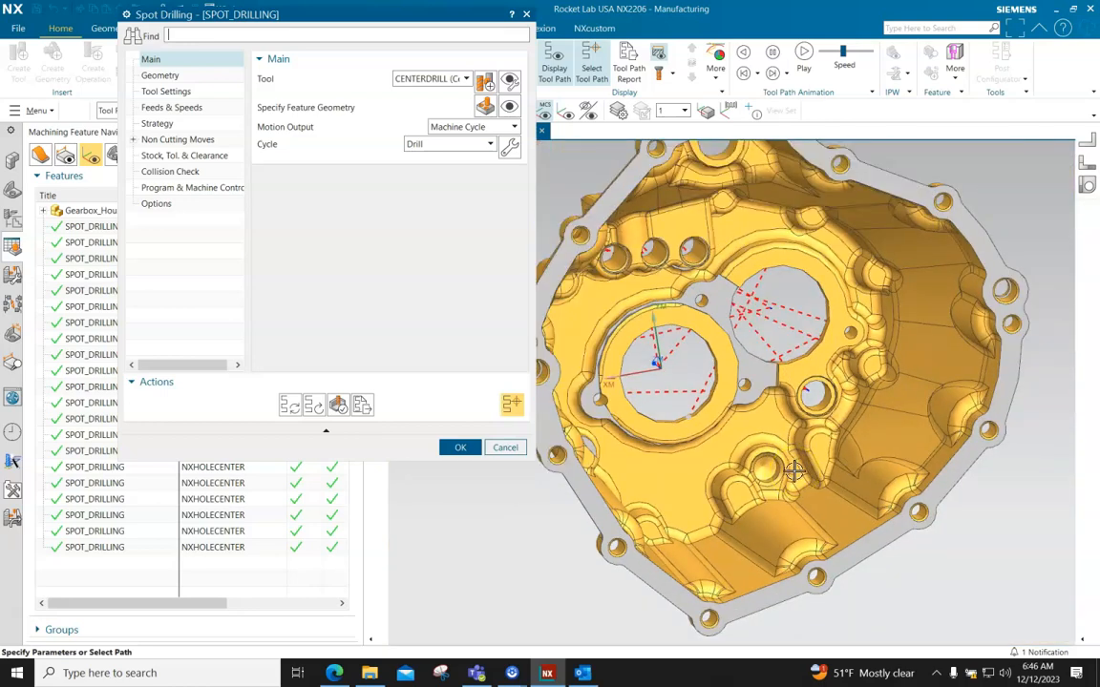
scroll(795, 468, up, 4)
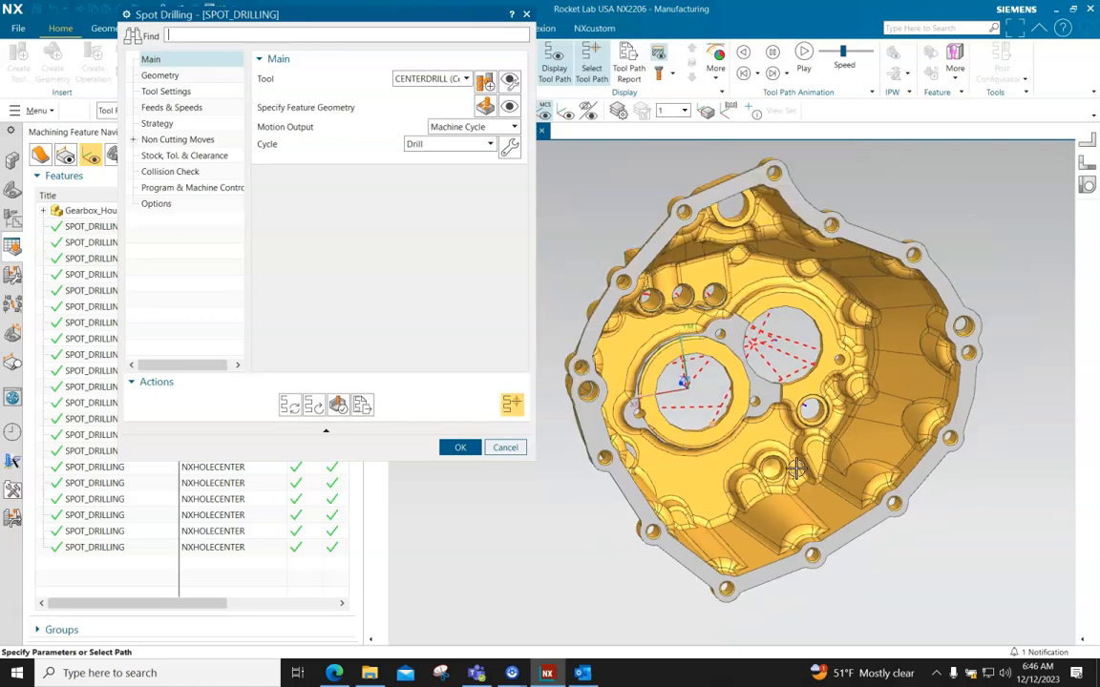
Verify the spot drilling tool path by replaying the tool motion over the housing's top face at animation speed 8
middle_drag(771, 387, 542, 465)
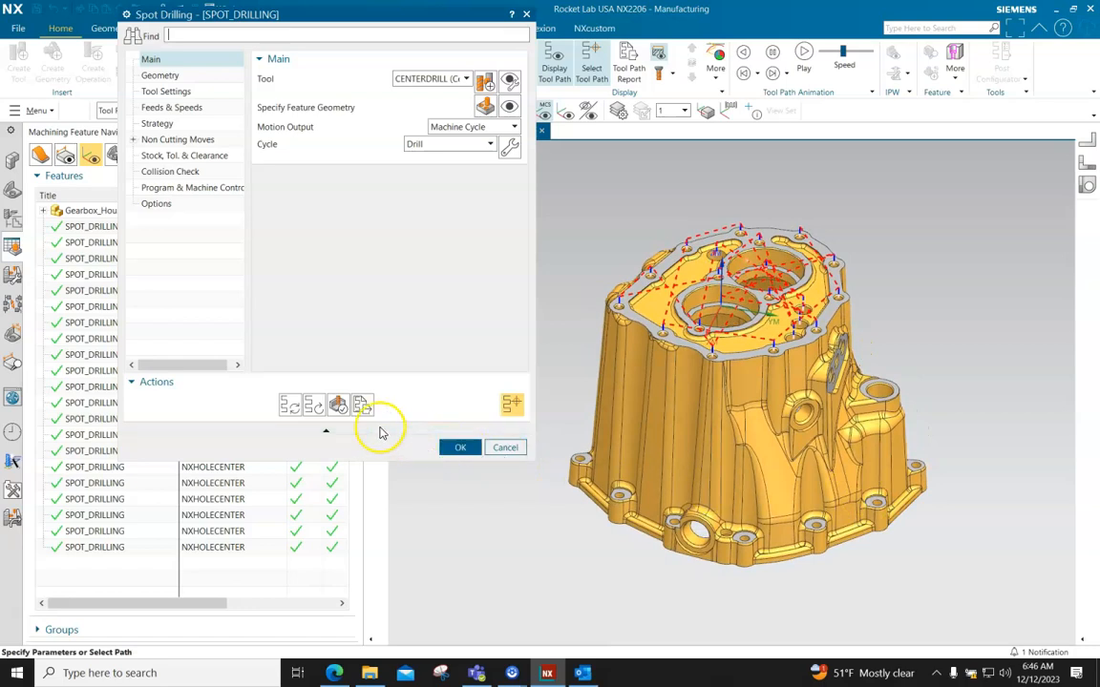
click(338, 405)
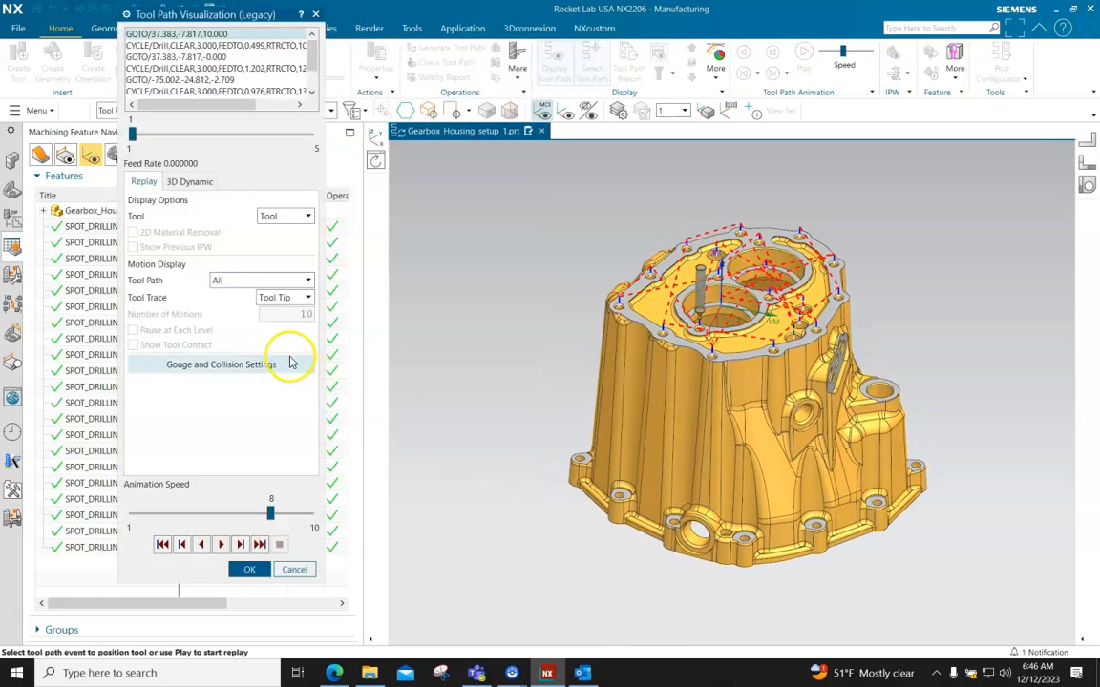
click(236, 516)
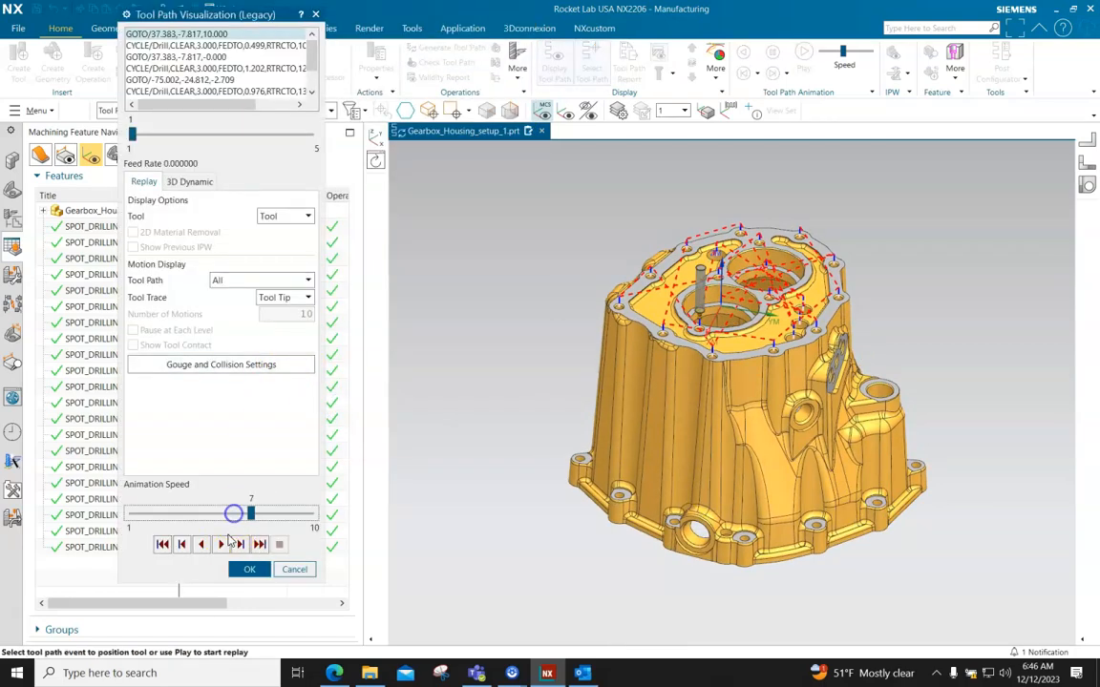
click(222, 544)
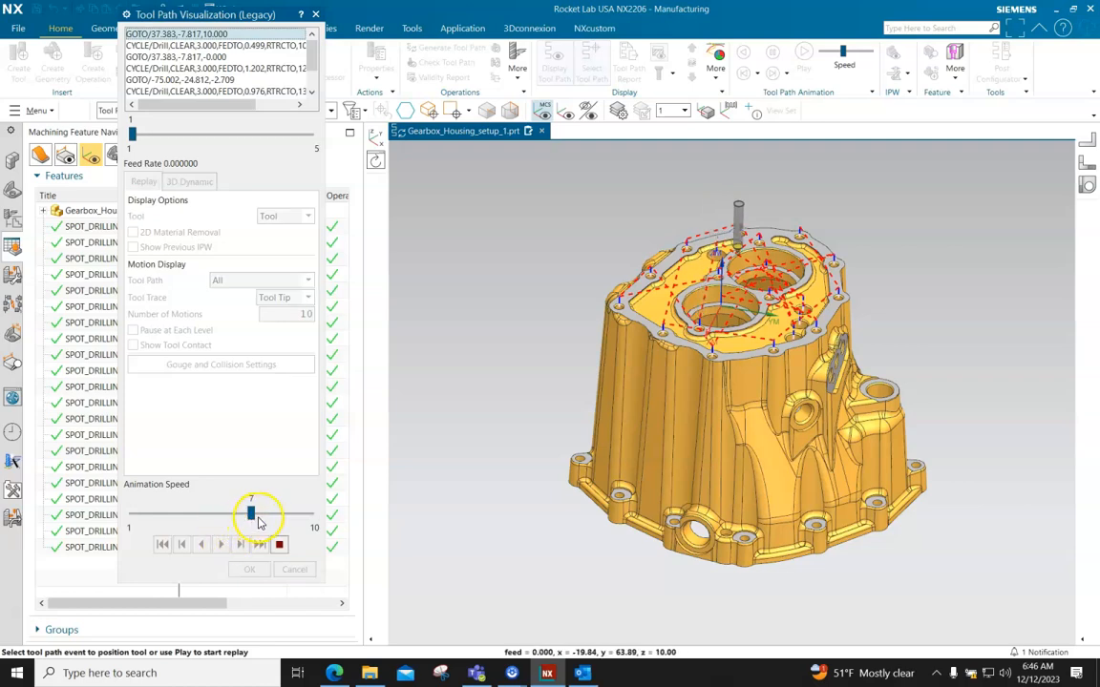
drag(254, 515, 271, 516)
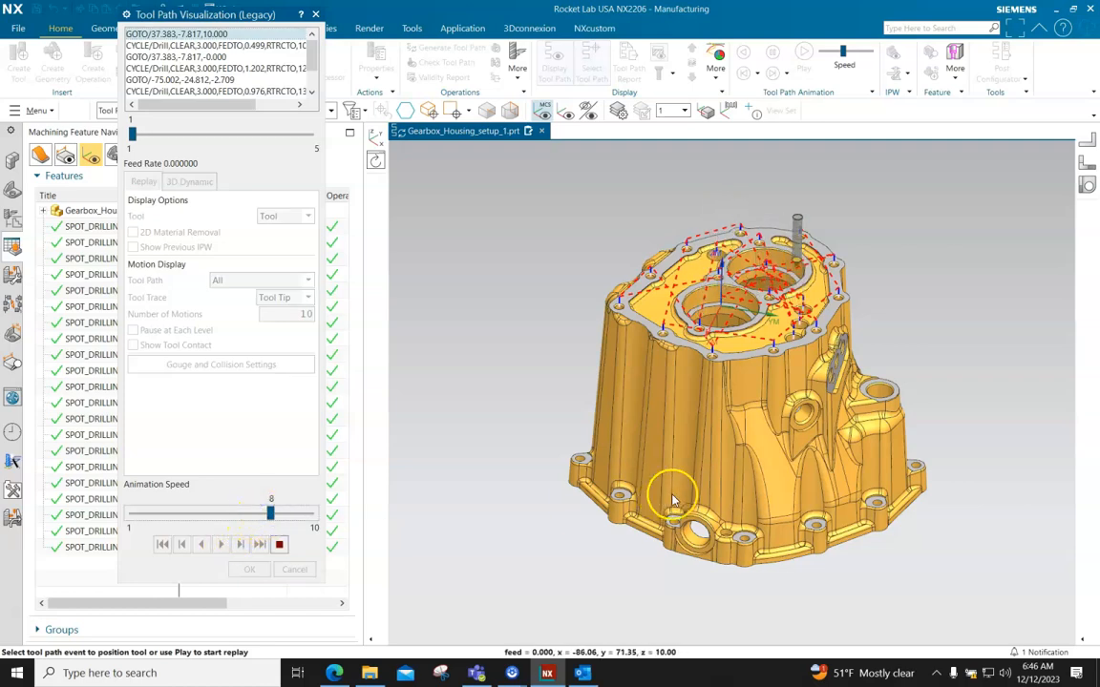
middle_drag(621, 432, 673, 479)
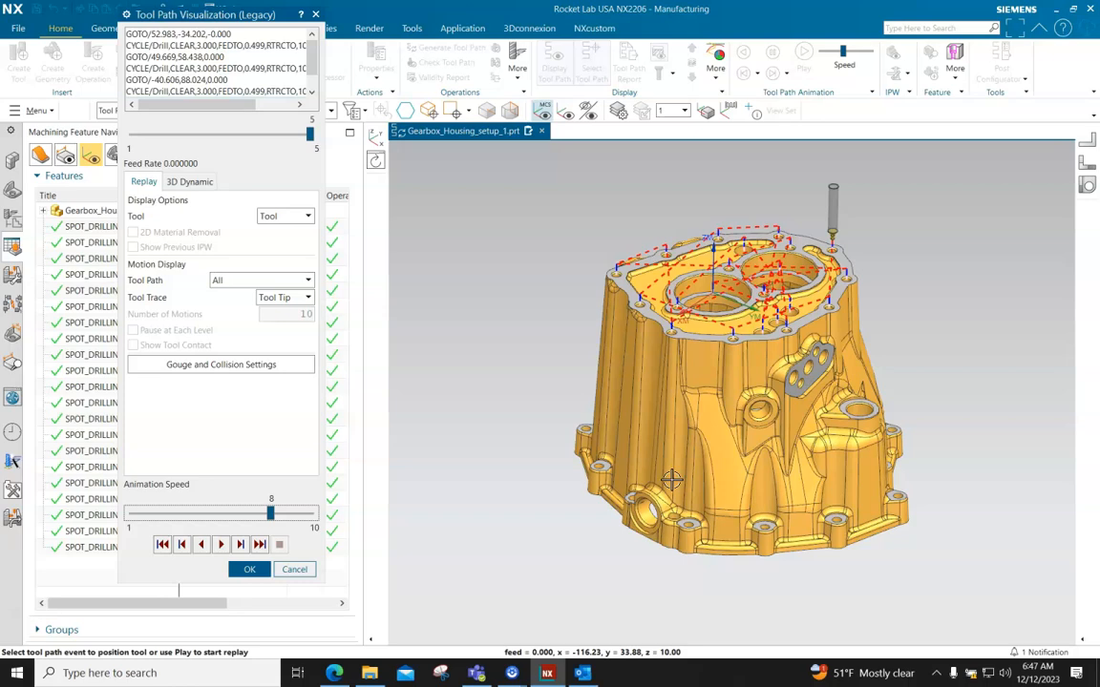
Inspect the holes and bosses on the housing's side, close the tool path replay and accept the spot drilling operation
scroll(876, 391, up, 6)
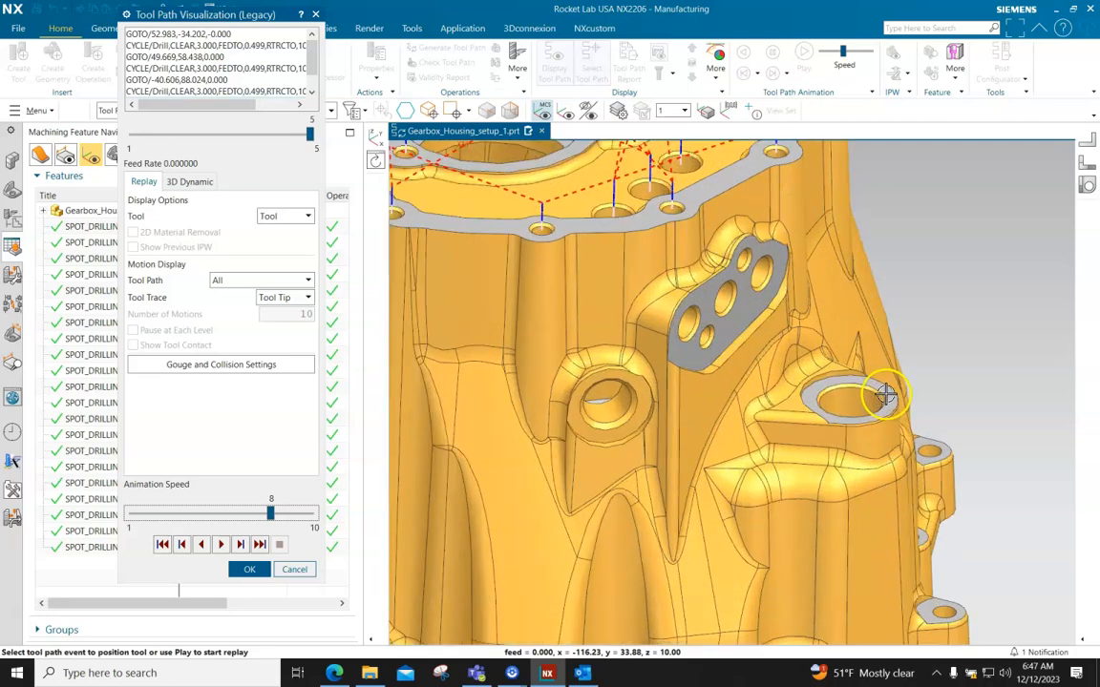
scroll(790, 421, down, 5)
middle_drag(847, 398, 834, 430)
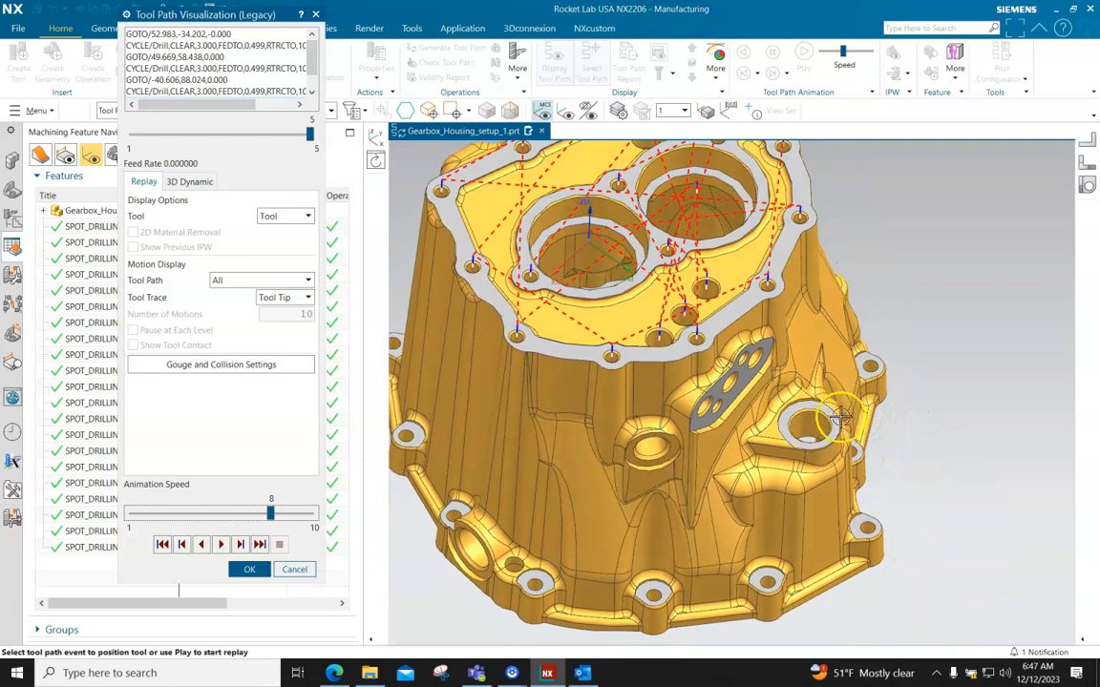
scroll(833, 430, up, 4)
scroll(835, 432, down, 4)
middle_drag(835, 431, 839, 418)
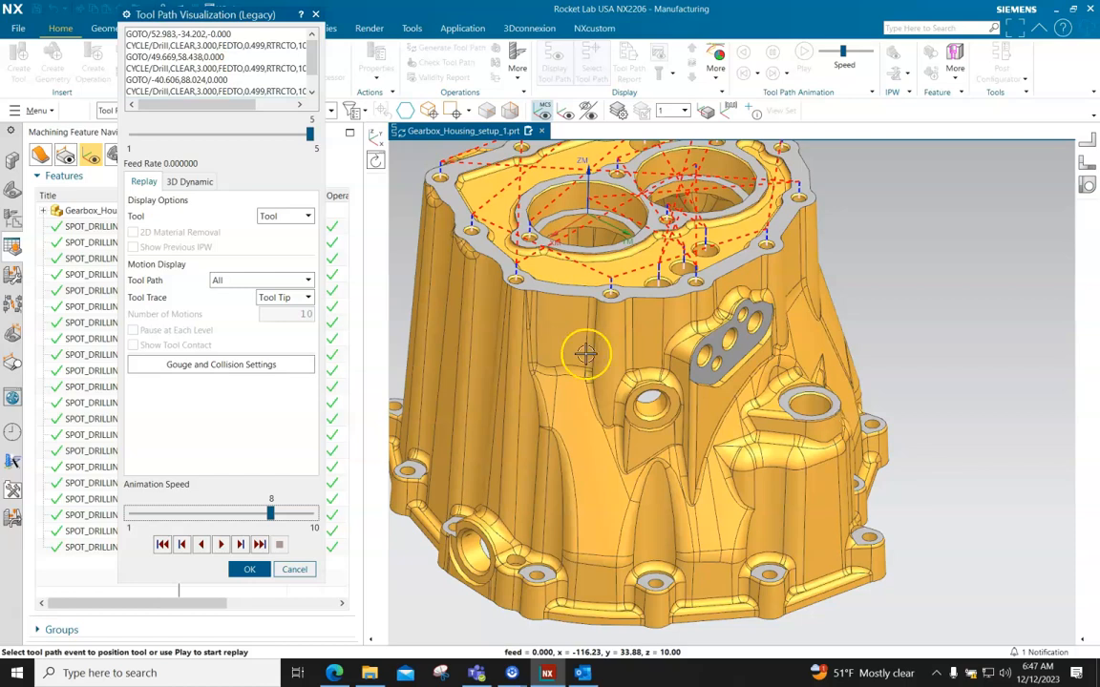
click(250, 569)
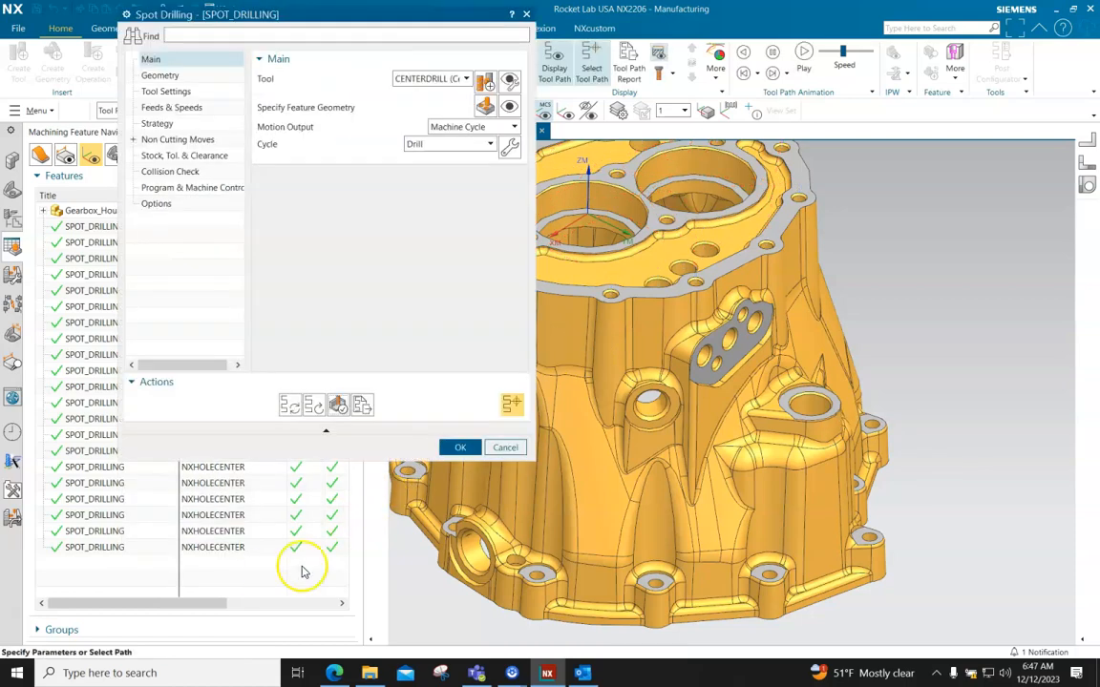
click(457, 449)
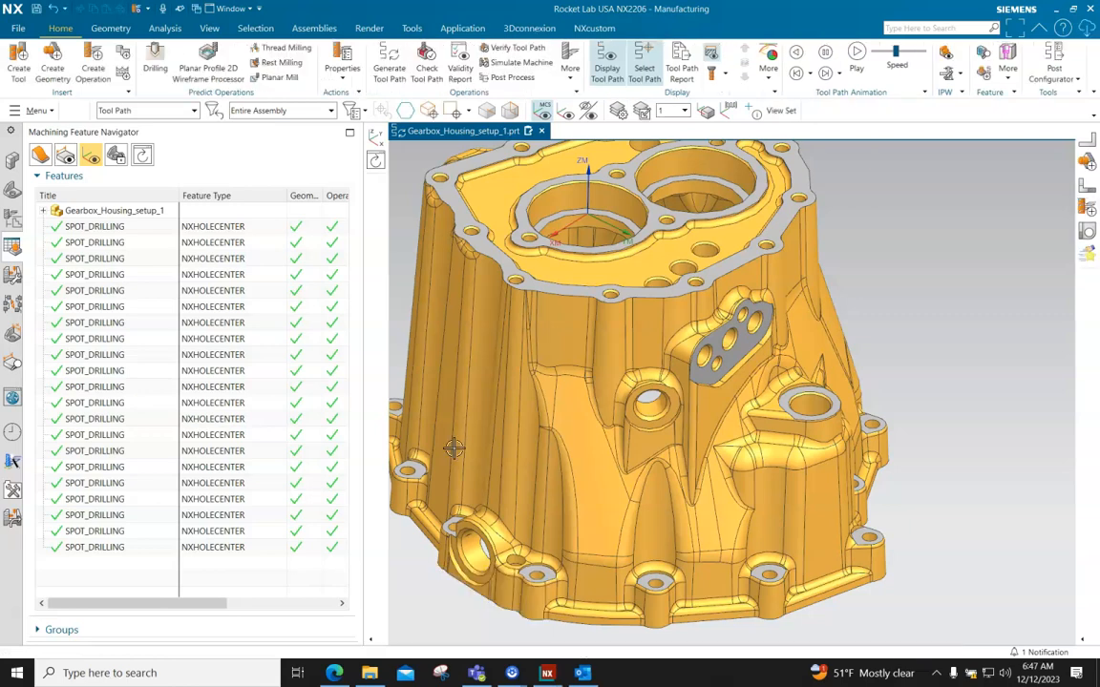
Show the Operation Navigator's program order and display the tool path of SPOT_DRILLING under program 1234
click(12, 221)
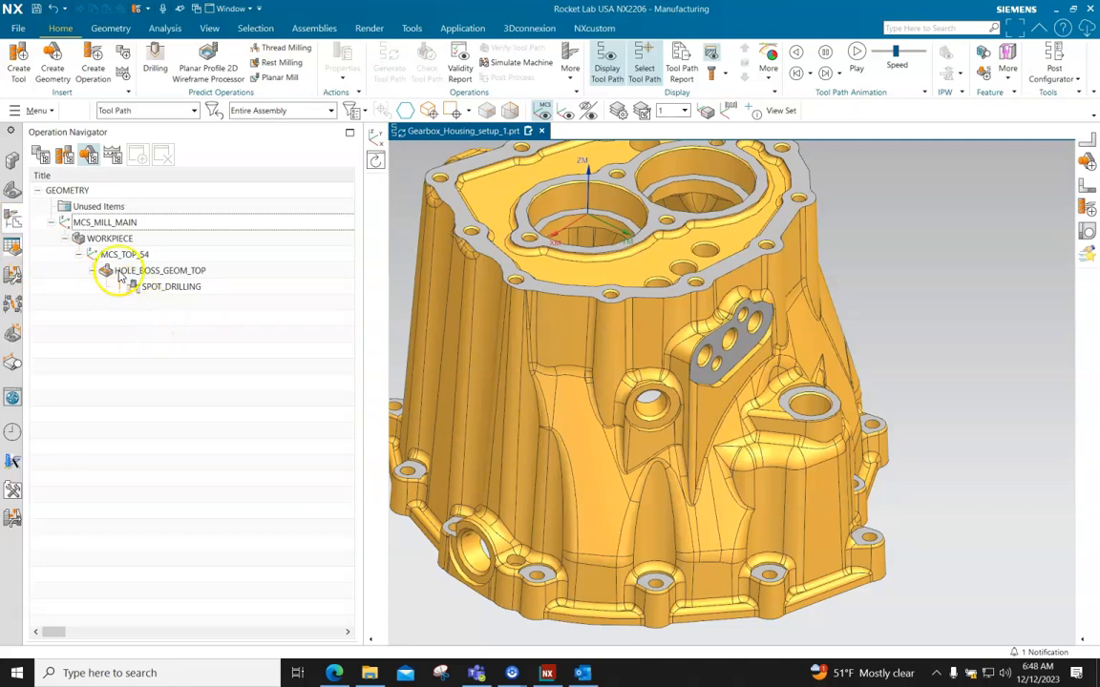
click(42, 157)
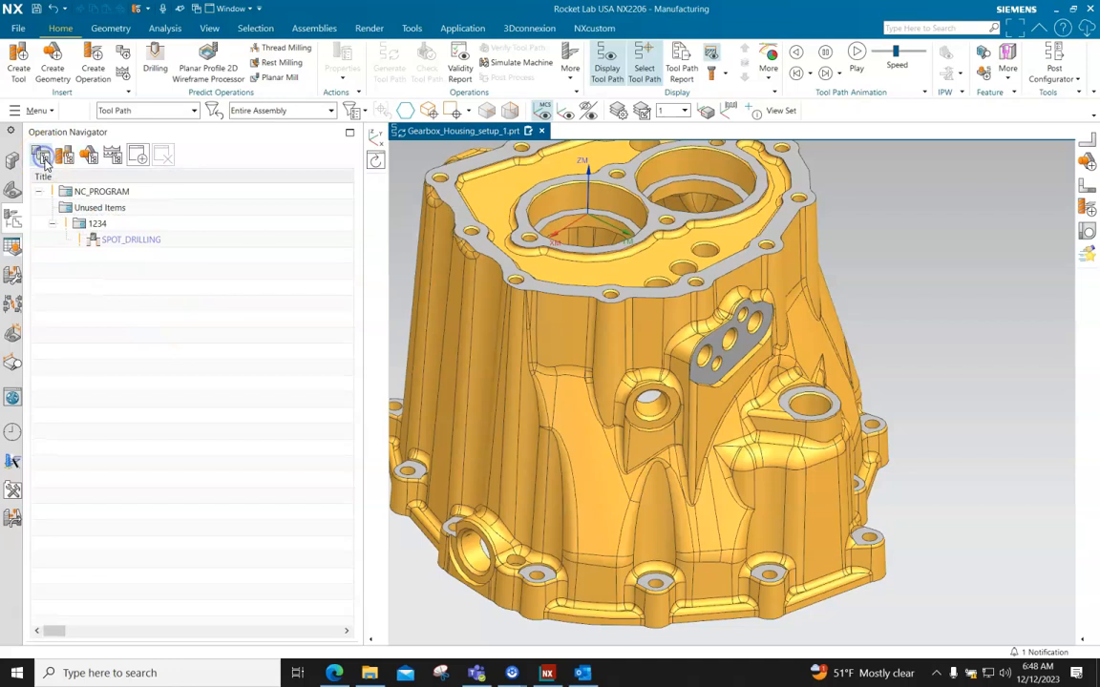
click(99, 224)
click(130, 240)
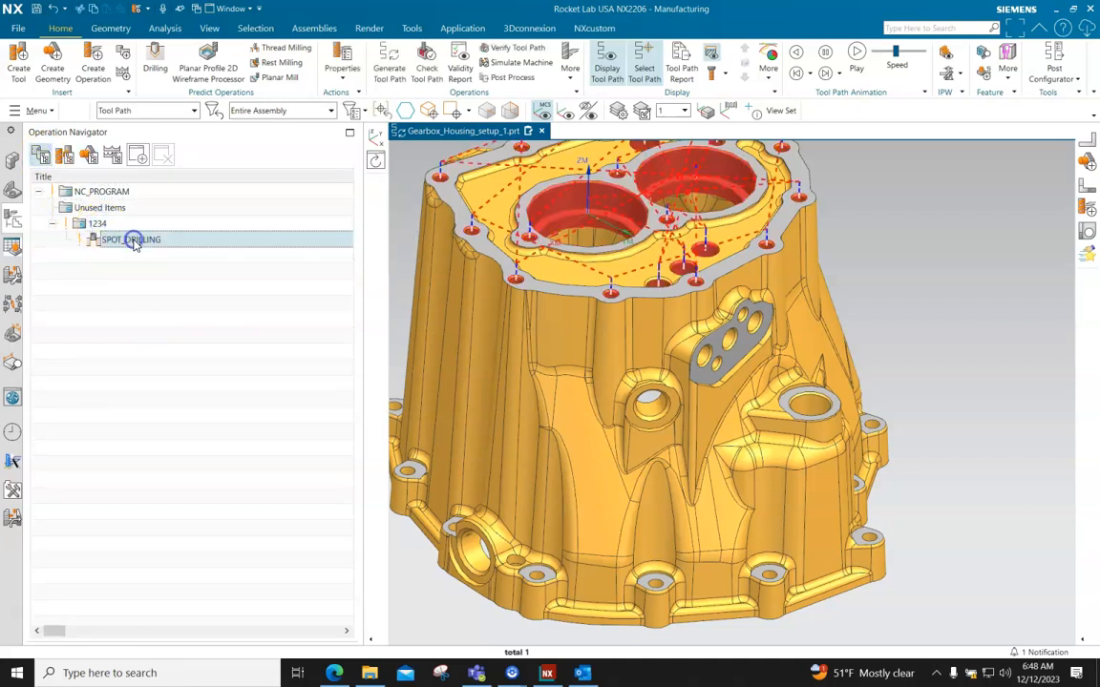
scroll(771, 426, down, 1)
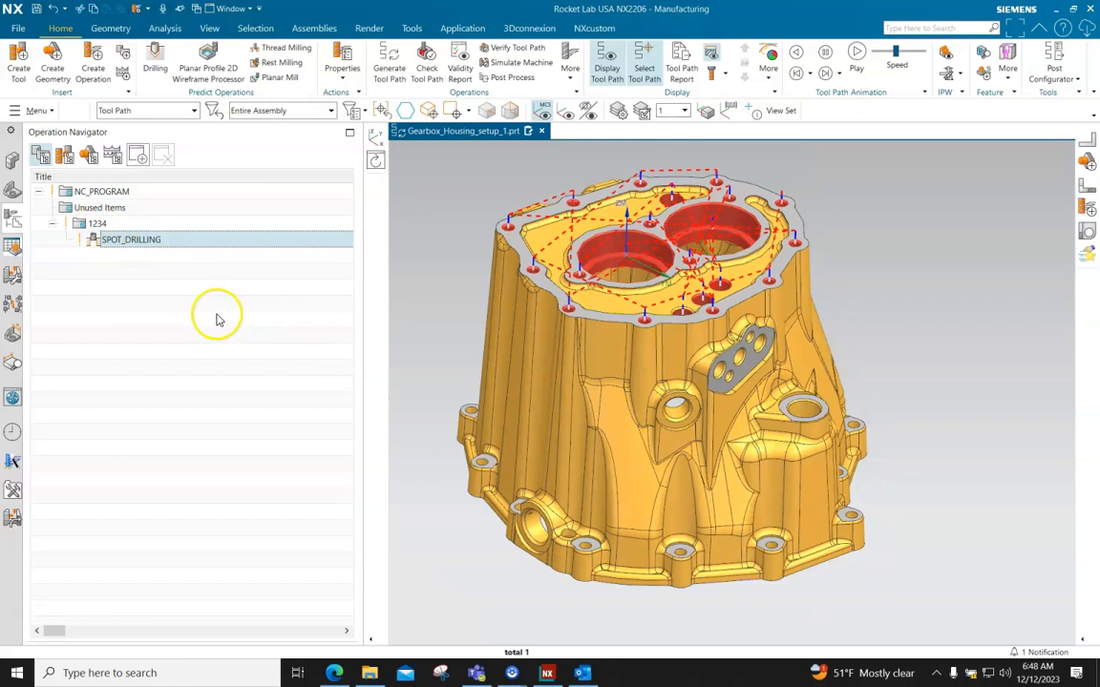
click(145, 296)
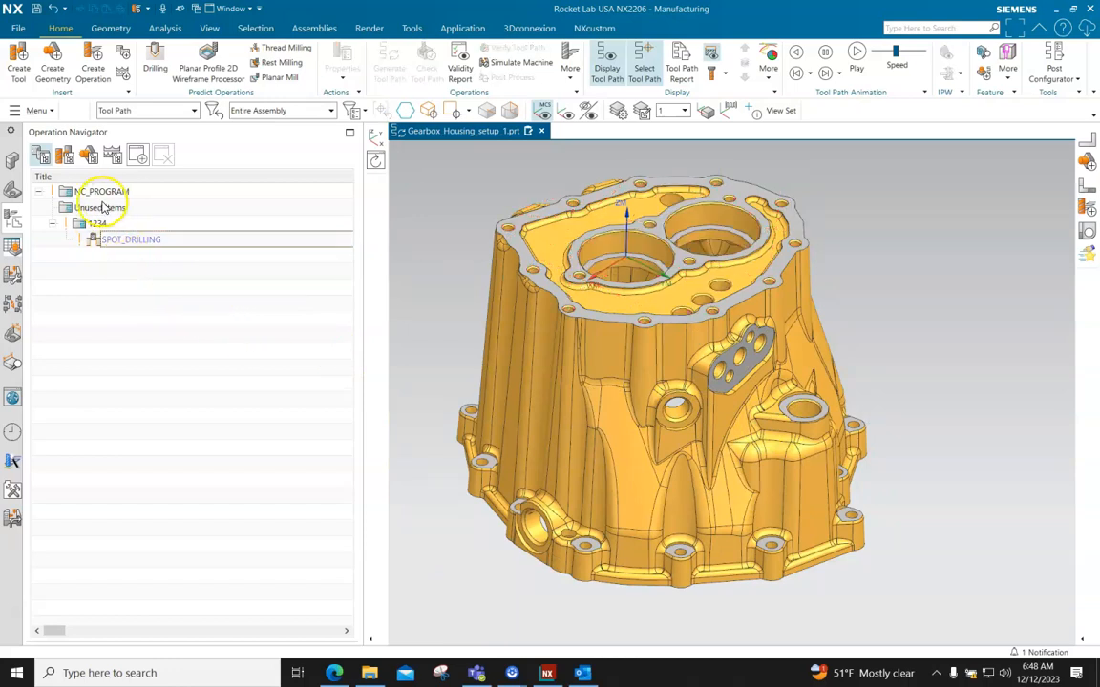
Switch the Operation Navigator to the geometry view and review MCS_MILL_MAIN, WORKPIECE and MCS_TOP_54 on the model
click(89, 156)
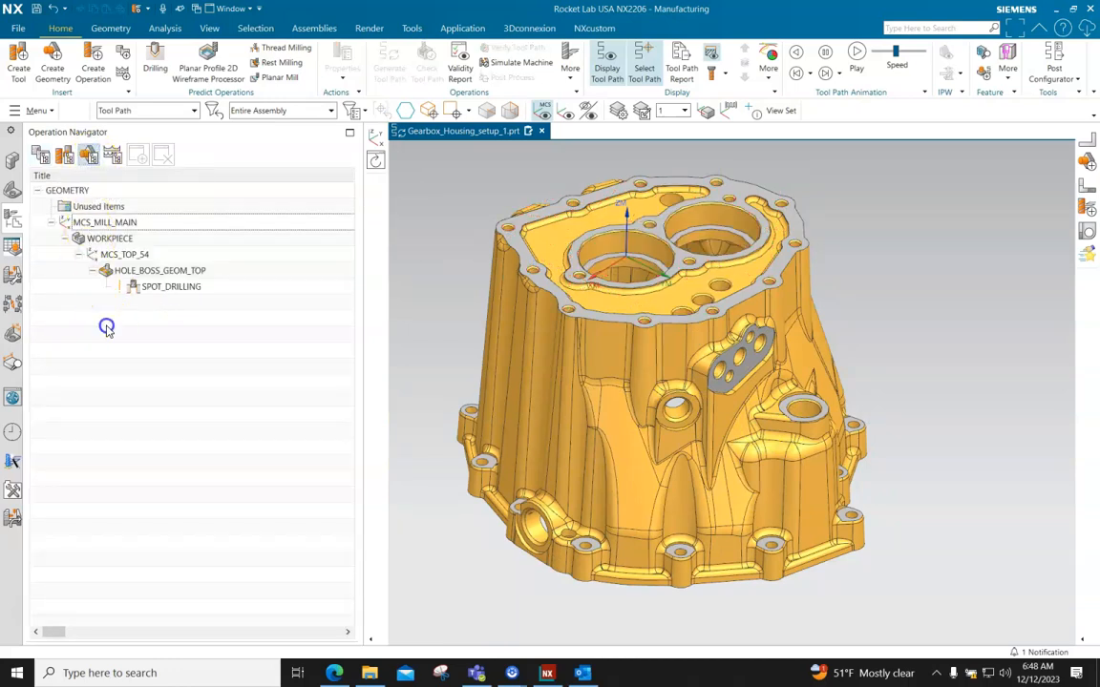
click(106, 223)
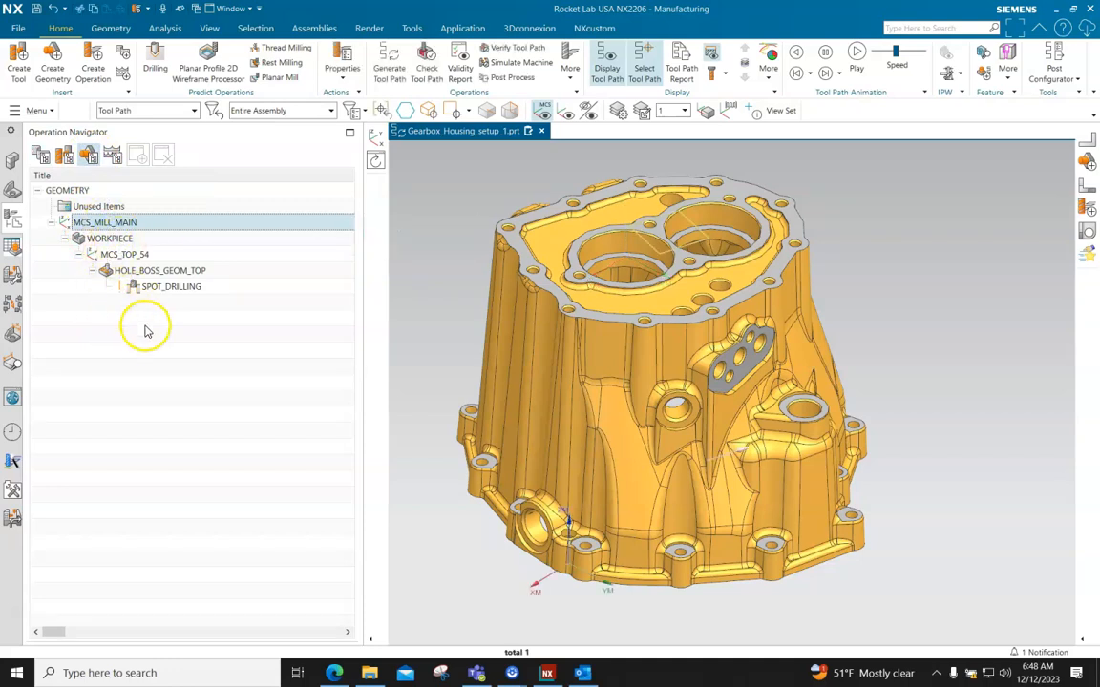
click(110, 238)
click(122, 256)
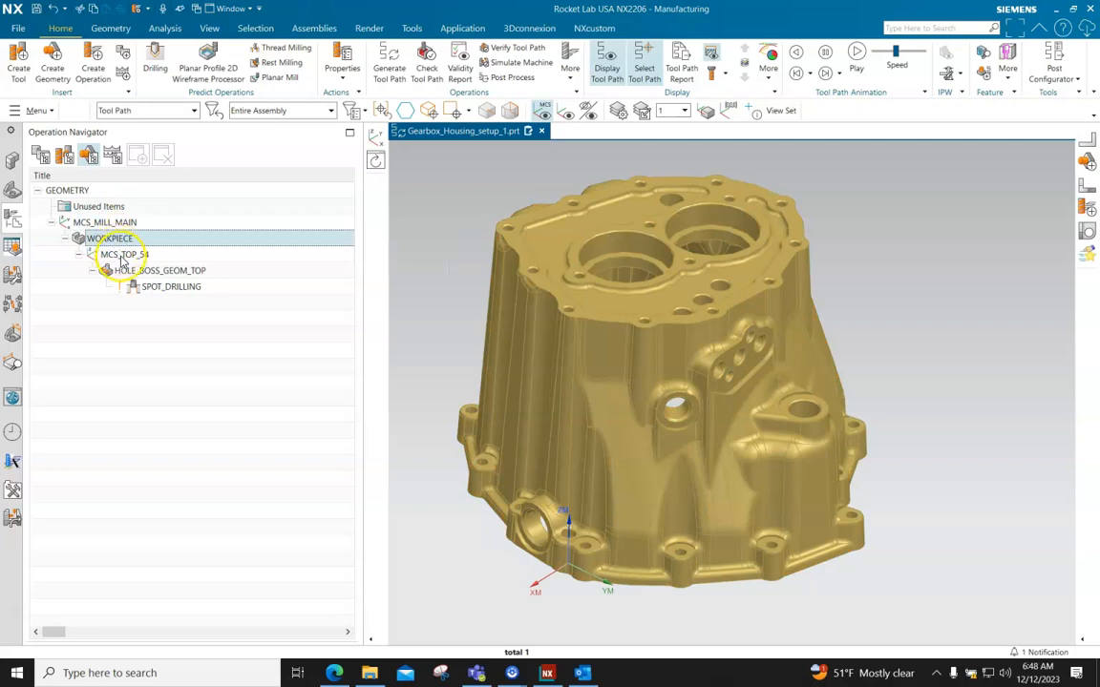
click(140, 256)
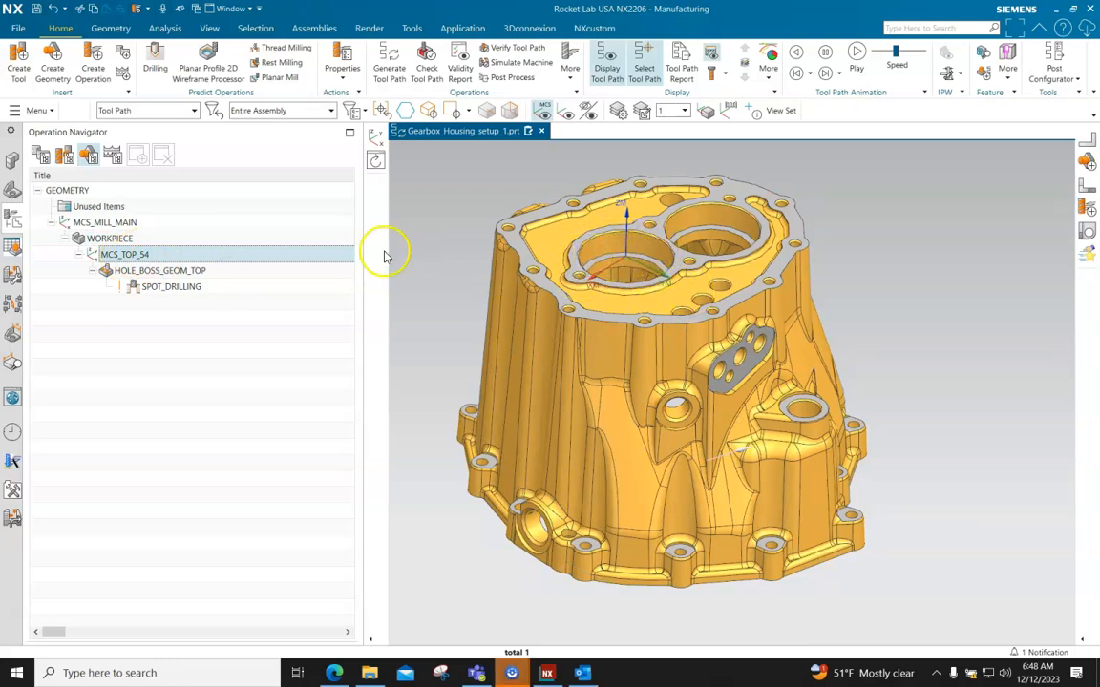
click(191, 320)
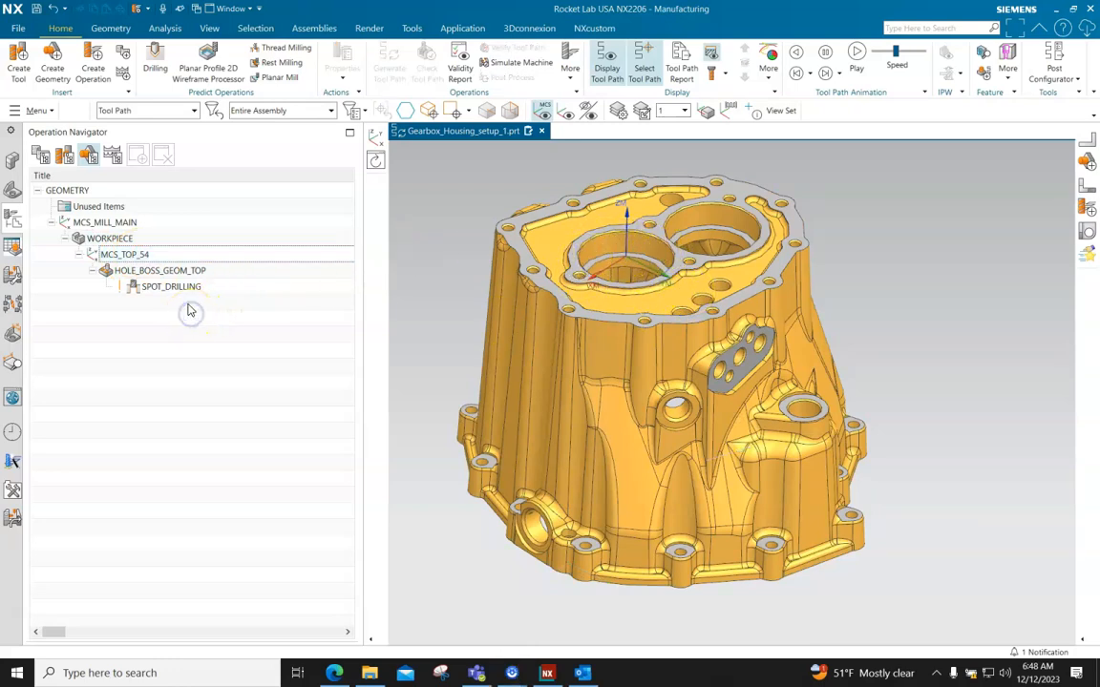
Highlight the hole features of HOLE_BOSS_GEOM_TOP and check them on the housing's top face
click(177, 275)
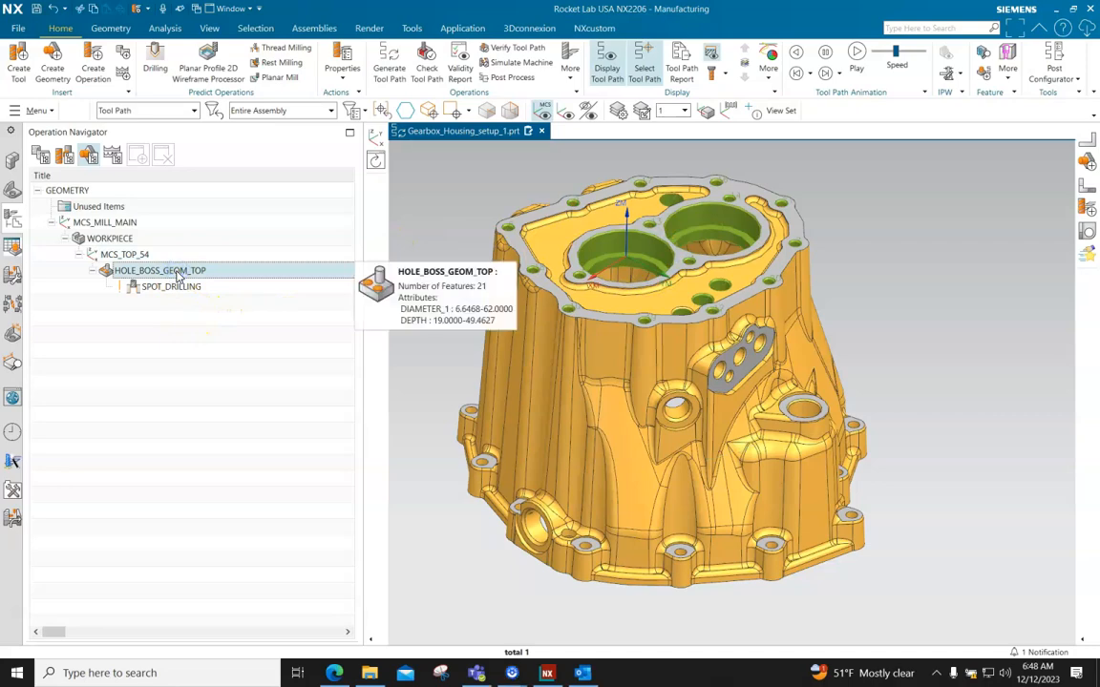
middle_drag(909, 454, 890, 348)
middle_drag(893, 381, 895, 444)
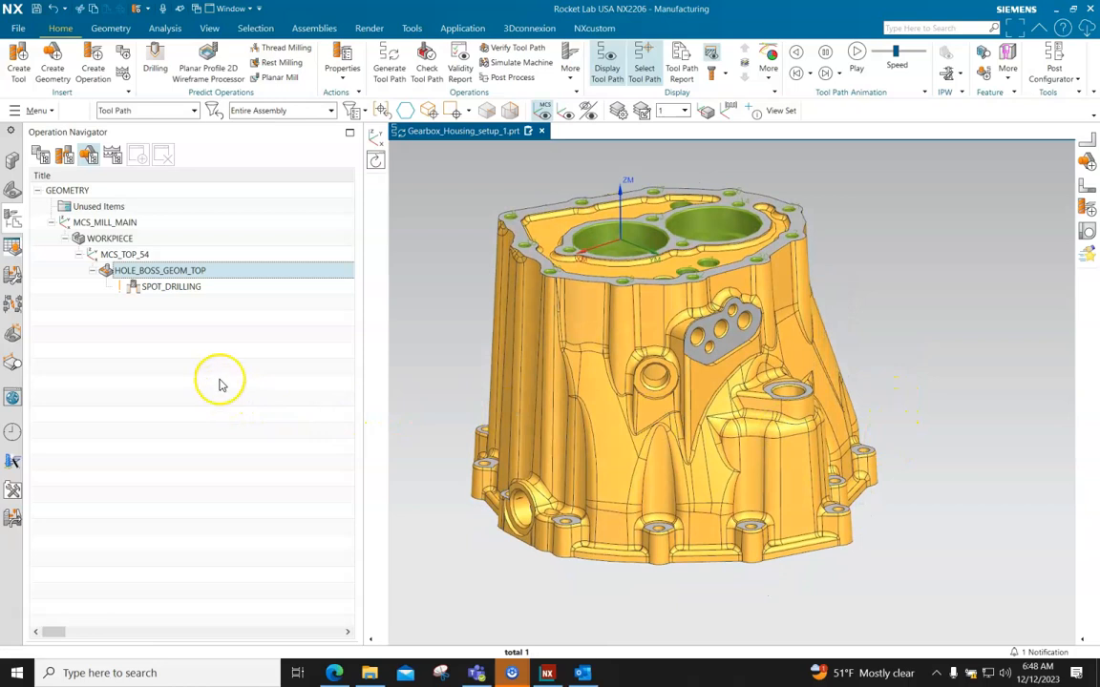
Display the tool path of SPOT_DRILLING under HOLE_BOSS_GEOM_TOP and inspect its moves between the top-face holes
click(174, 289)
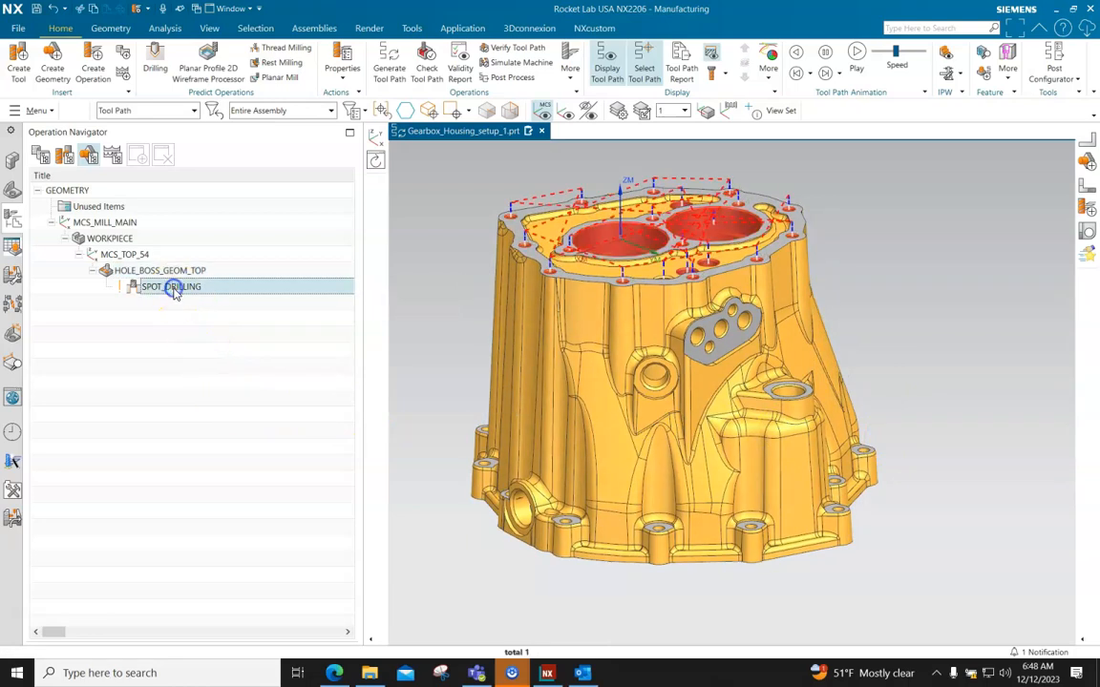
middle_drag(806, 387, 507, 354)
scroll(608, 261, up, 2)
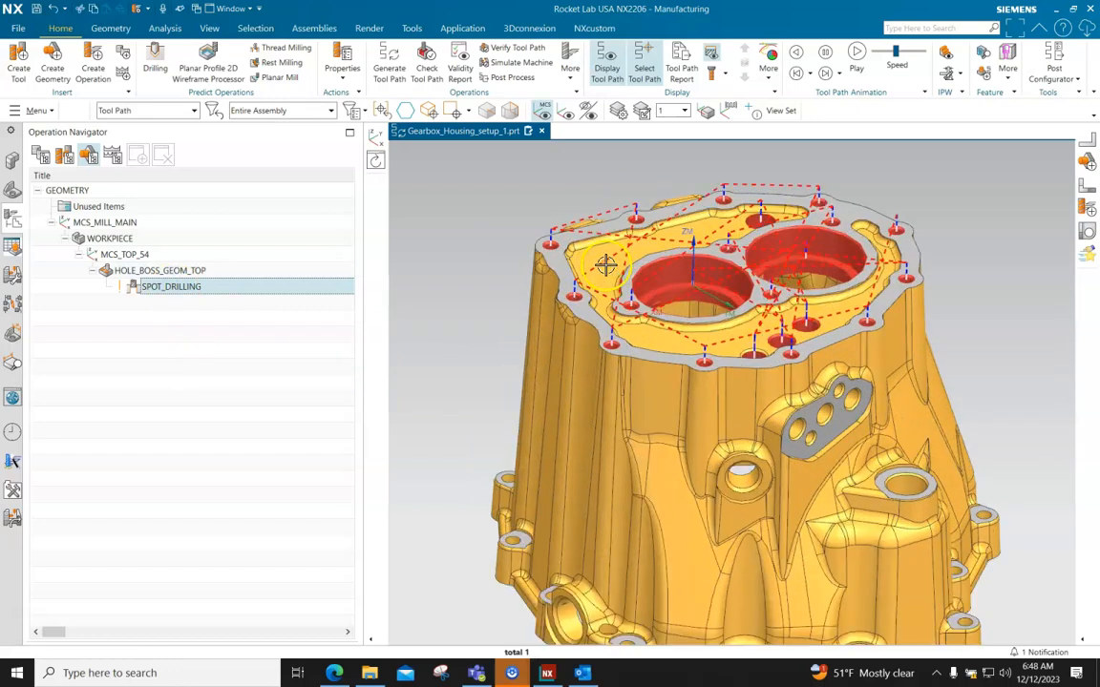
scroll(716, 255, down, 2)
scroll(803, 209, up, 2)
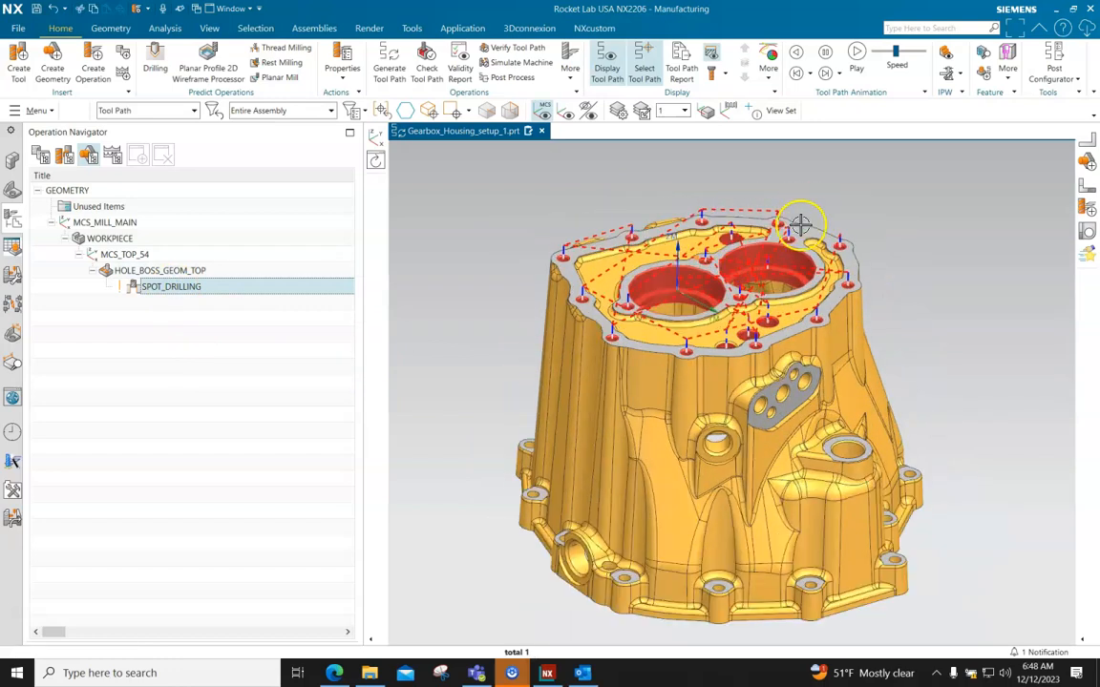